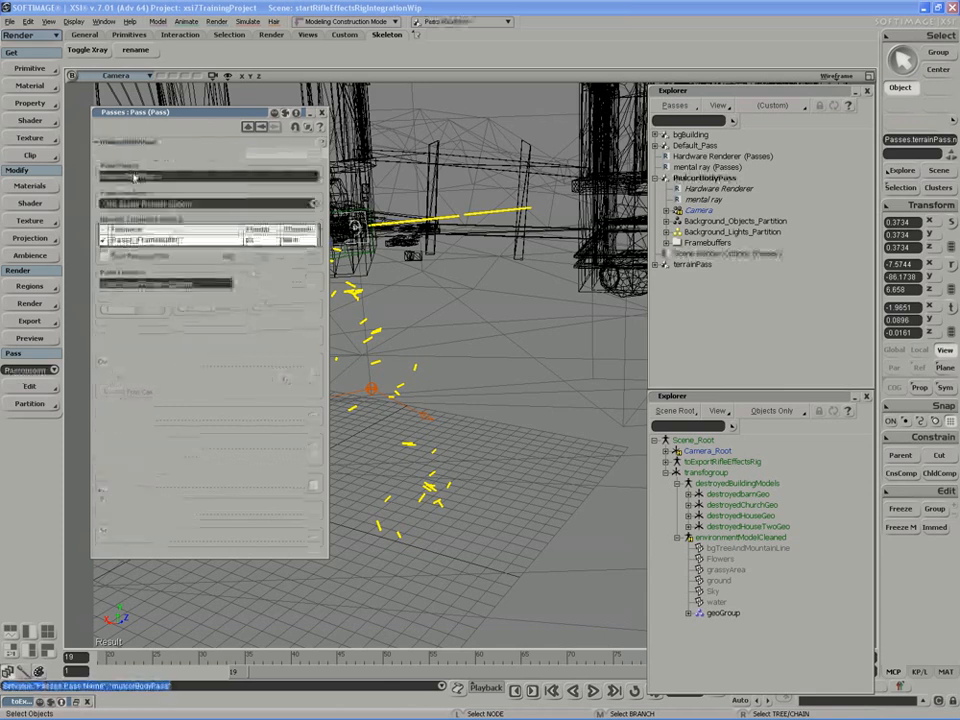
Create a partition named mulcorPartition in mulcorBodyPass from mulcorRefModel's jogging suit, body, brain, and both eye and pupil meshes
left_click(322, 112)
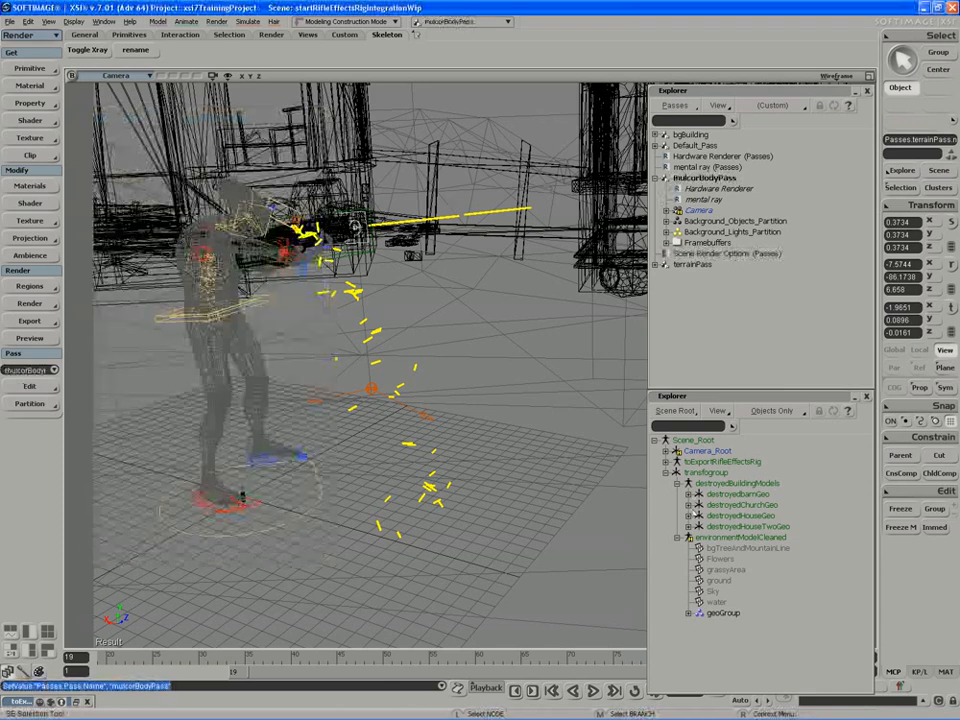
left_click(665, 461)
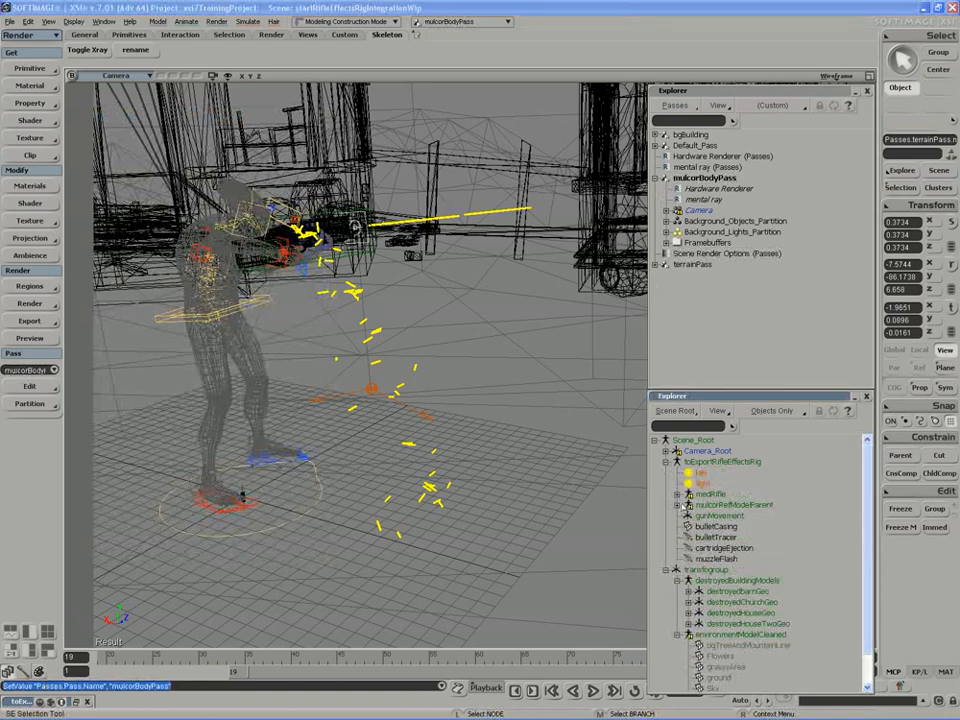
left_click(677, 505)
left_click(689, 515)
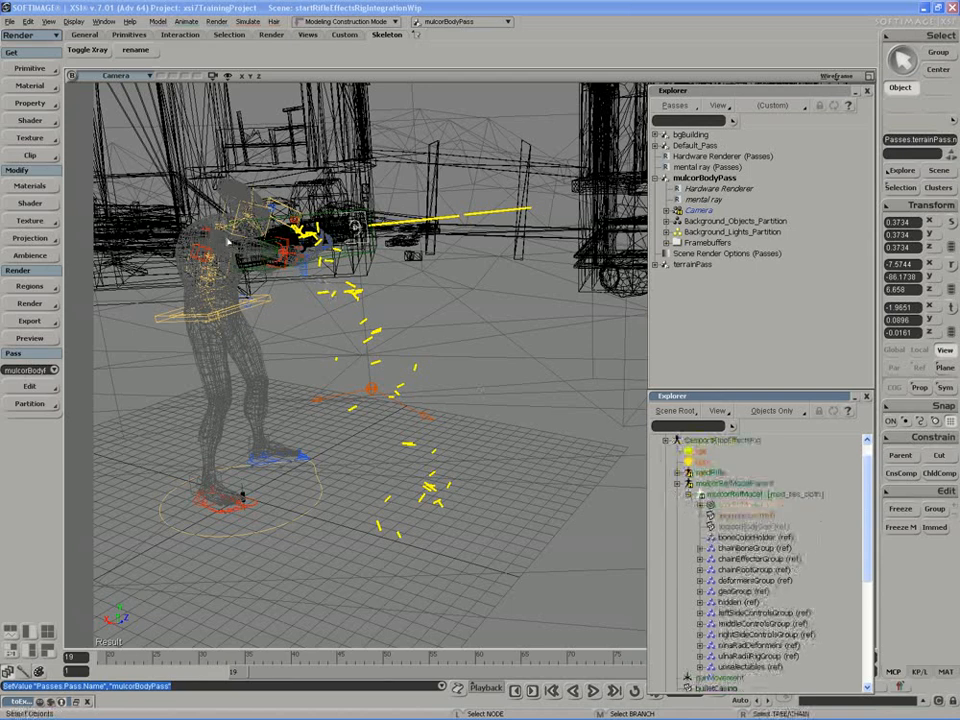
left_click(745, 515)
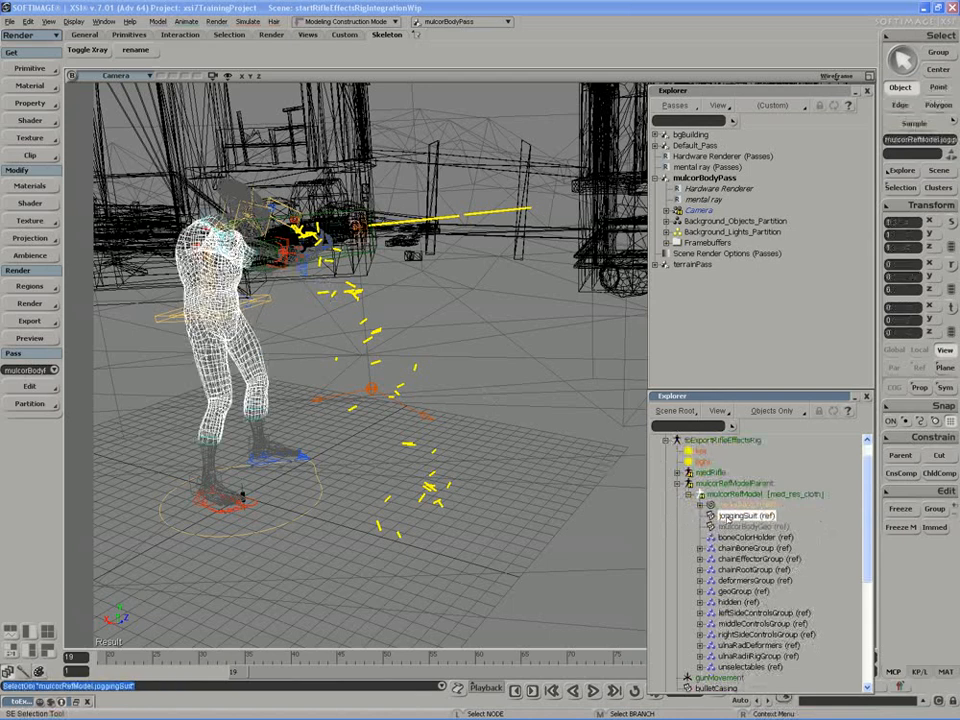
left_click(745, 526, "ctrl")
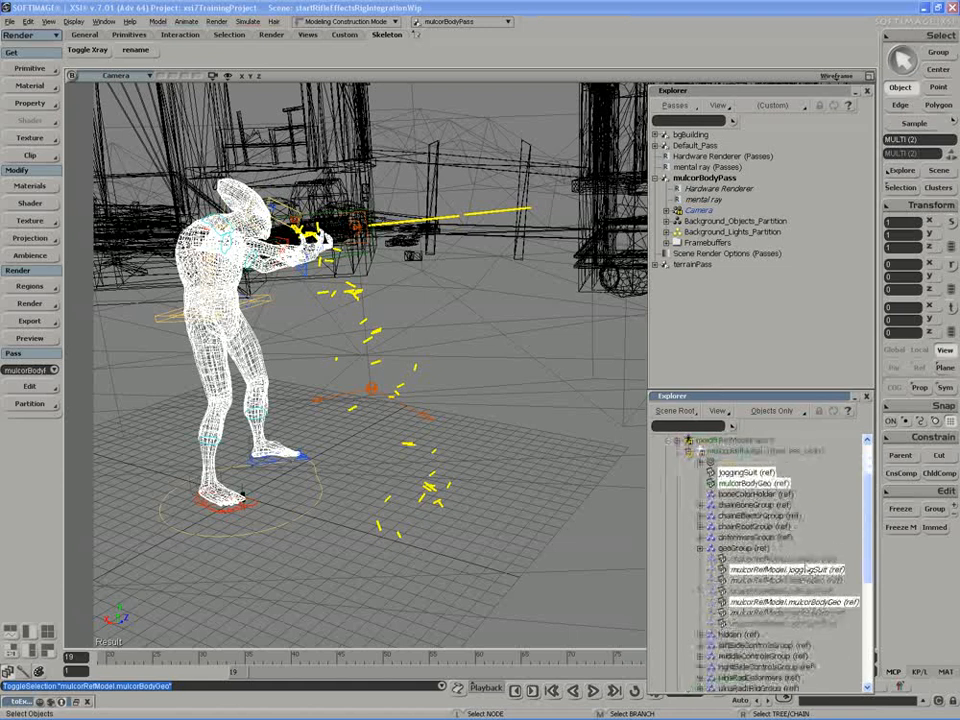
left_click(791, 584, "ctrl")
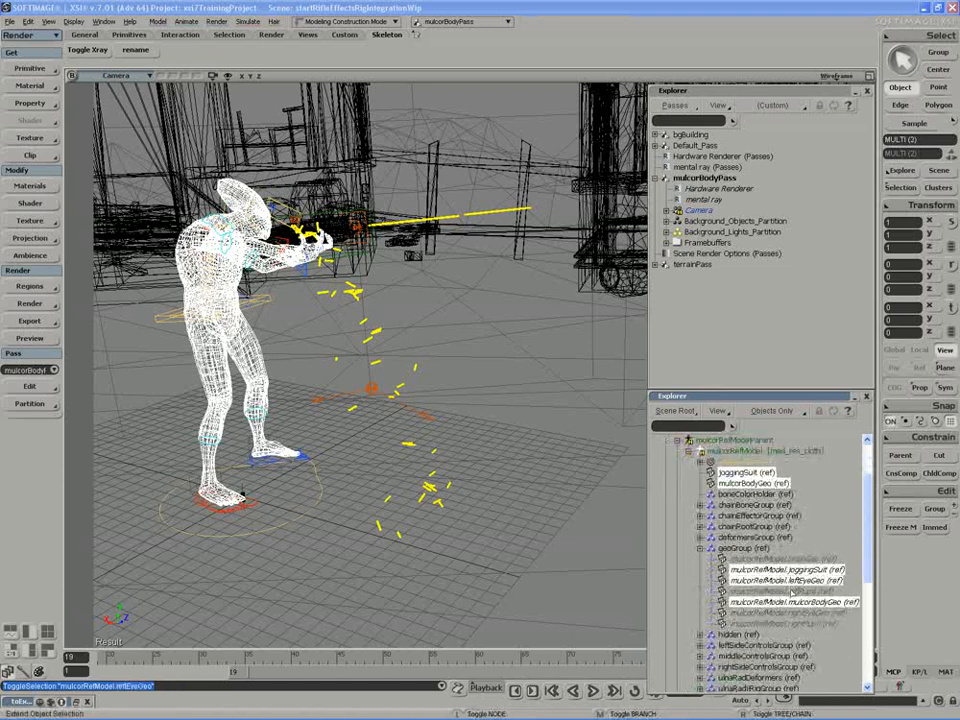
left_click(785, 591, "ctrl")
left_click(785, 612, "ctrl")
left_click(785, 623, "ctrl")
left_click(770, 558, "ctrl")
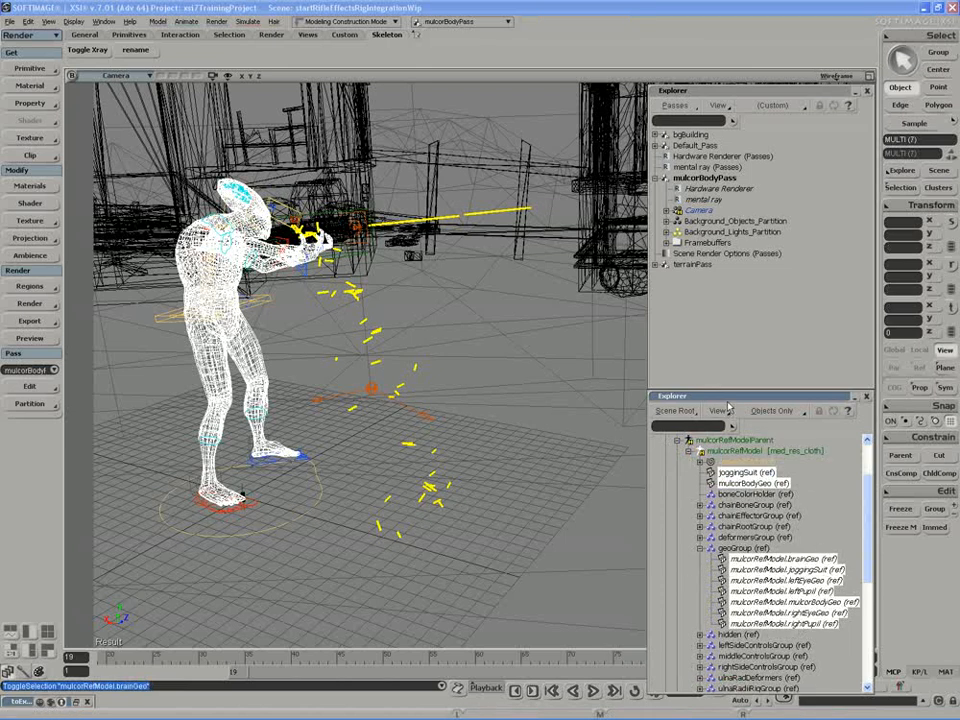
left_click(30, 403)
left_click(92, 413)
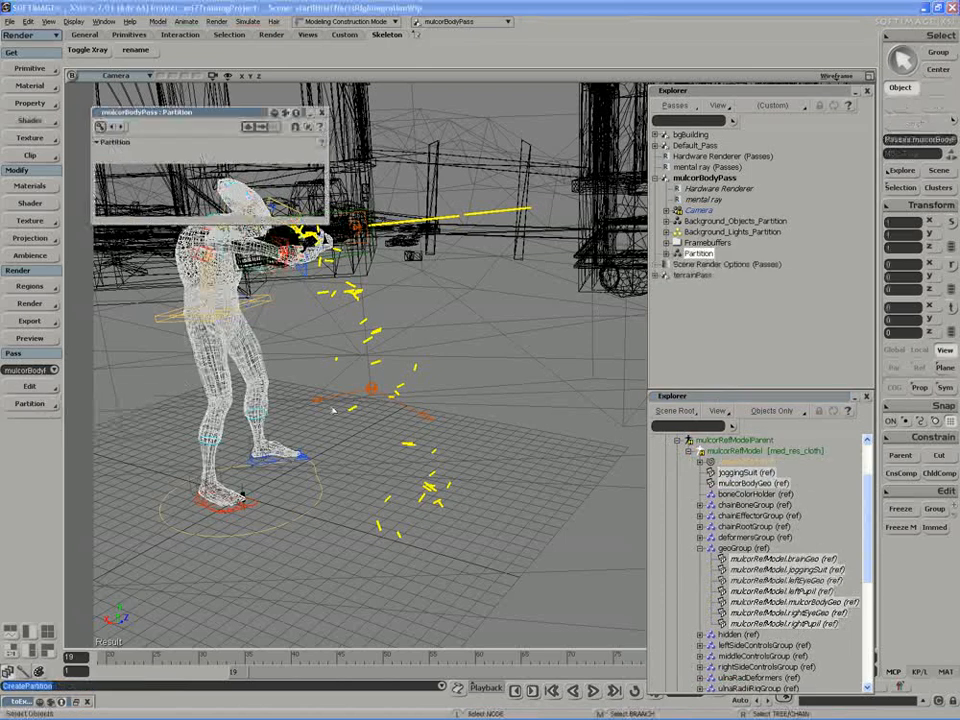
type("mulcorPartition")
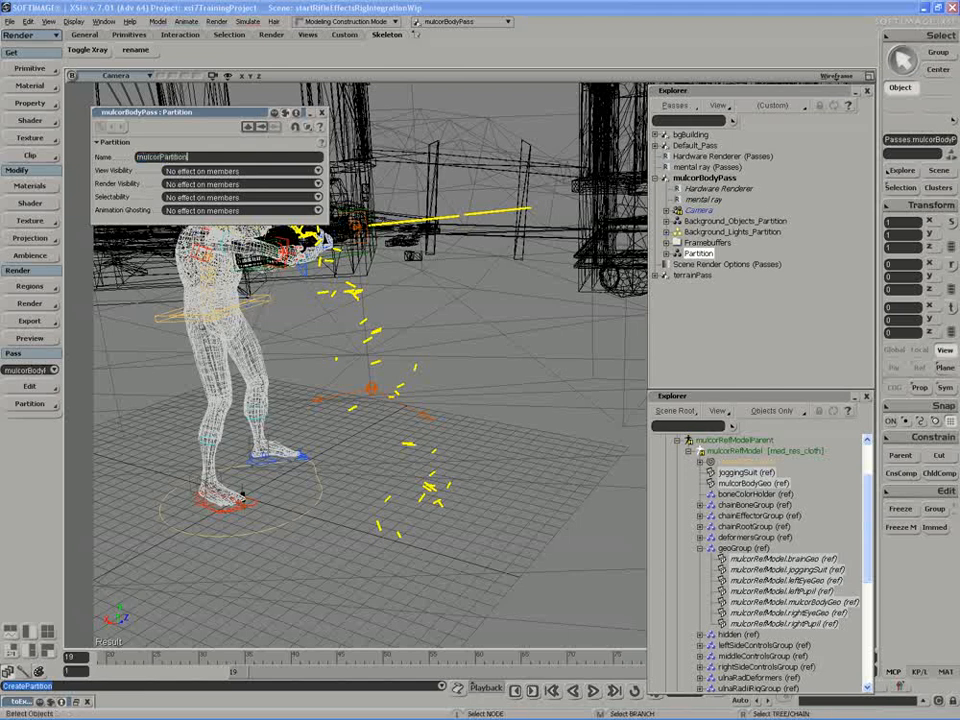
key("Return")
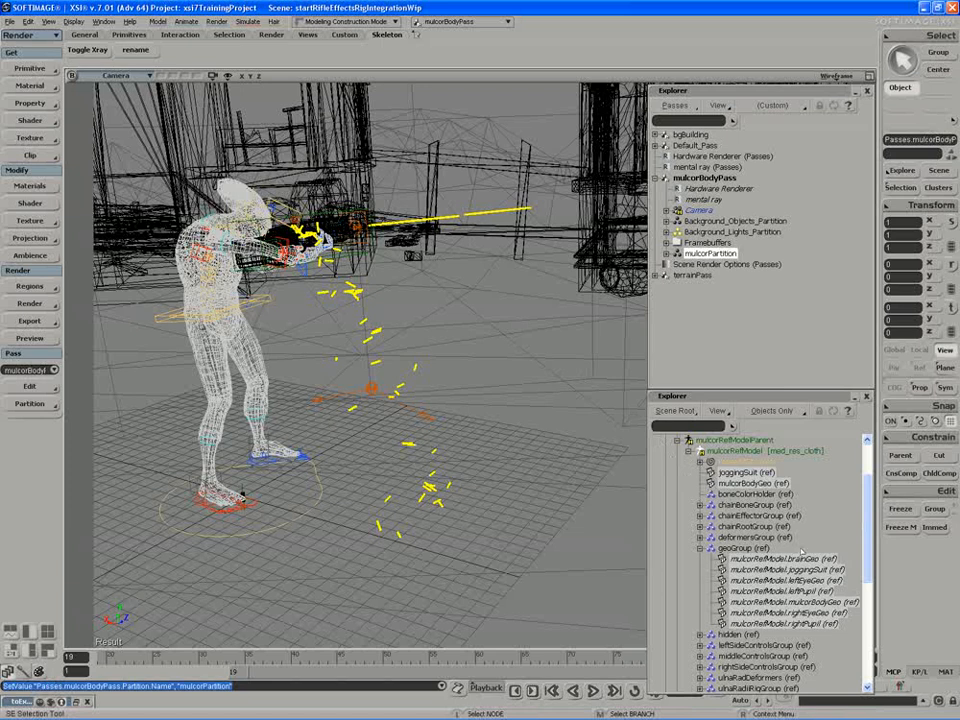
Add the medRifle objects hero_rifle1 and trigger to mulcorPartition, and select the partition to check its members
scroll(678, 495, "up", 3)
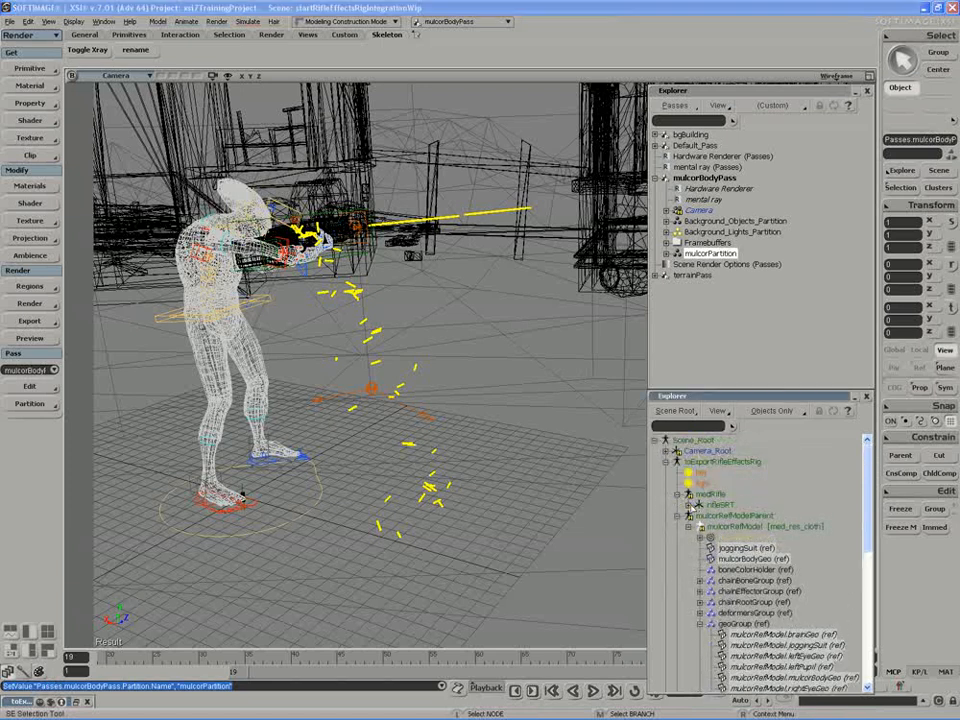
left_click(688, 505)
left_click(737, 537)
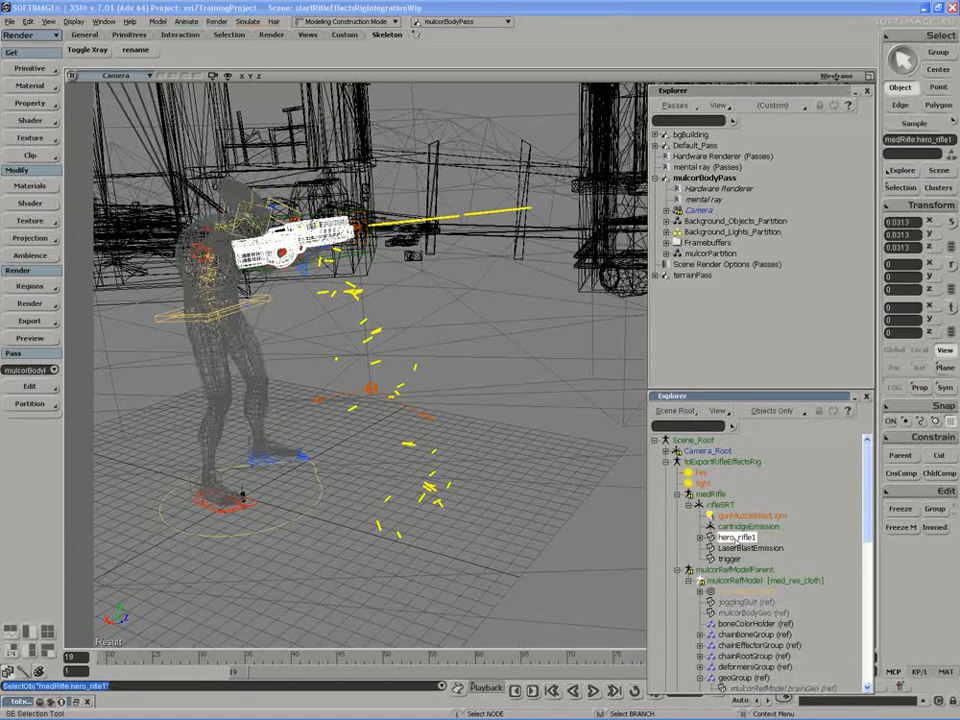
left_click(700, 537)
left_click(729, 580, "ctrl")
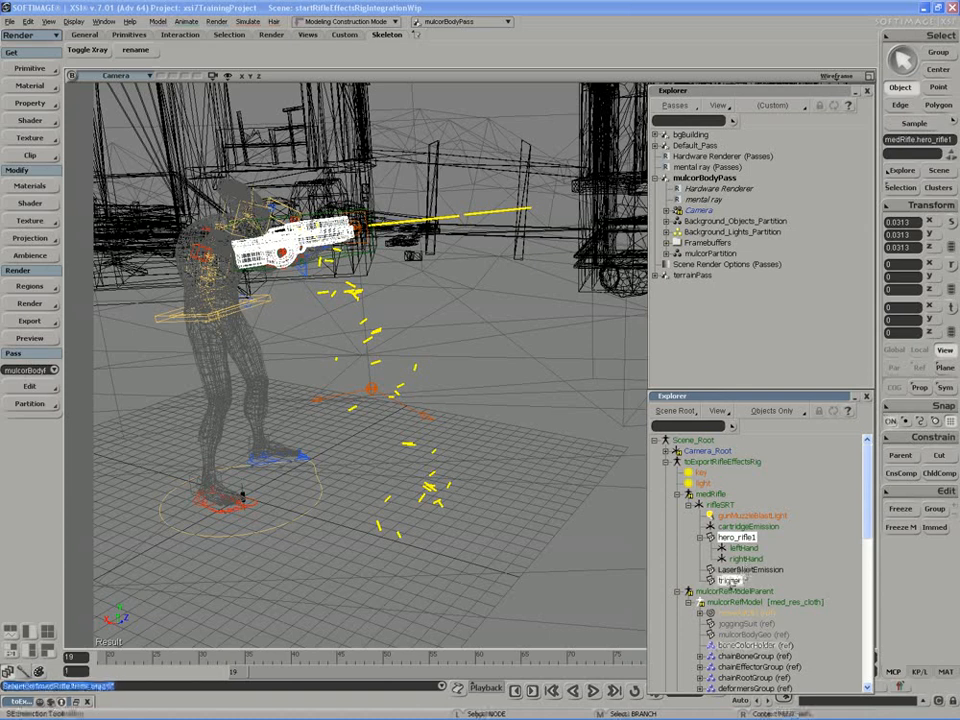
left_click_drag(729, 580, 706, 255)
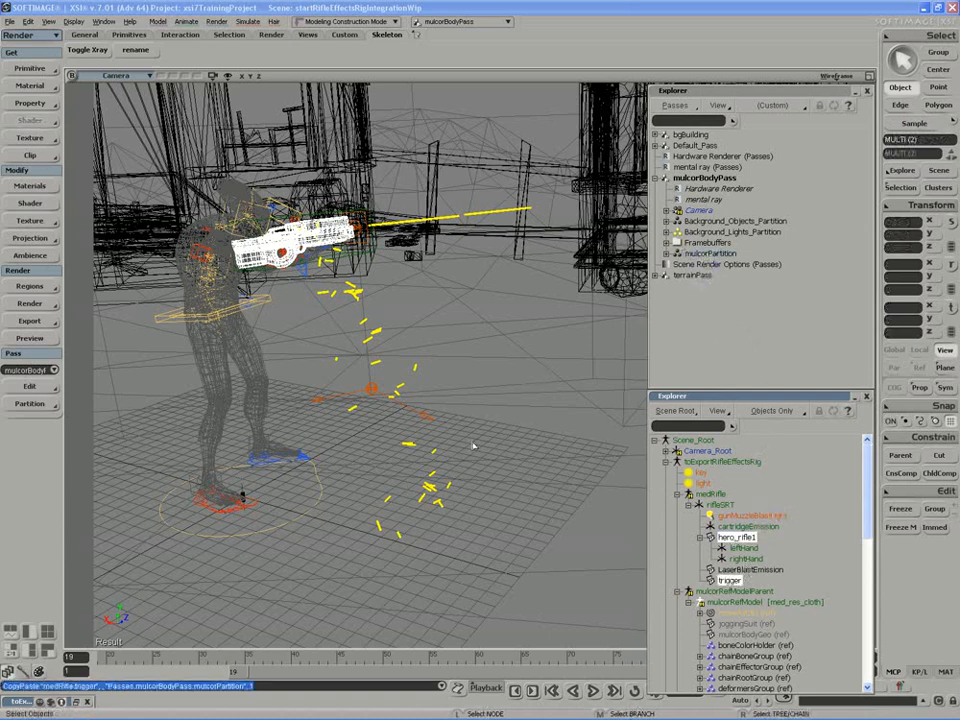
left_click(706, 254)
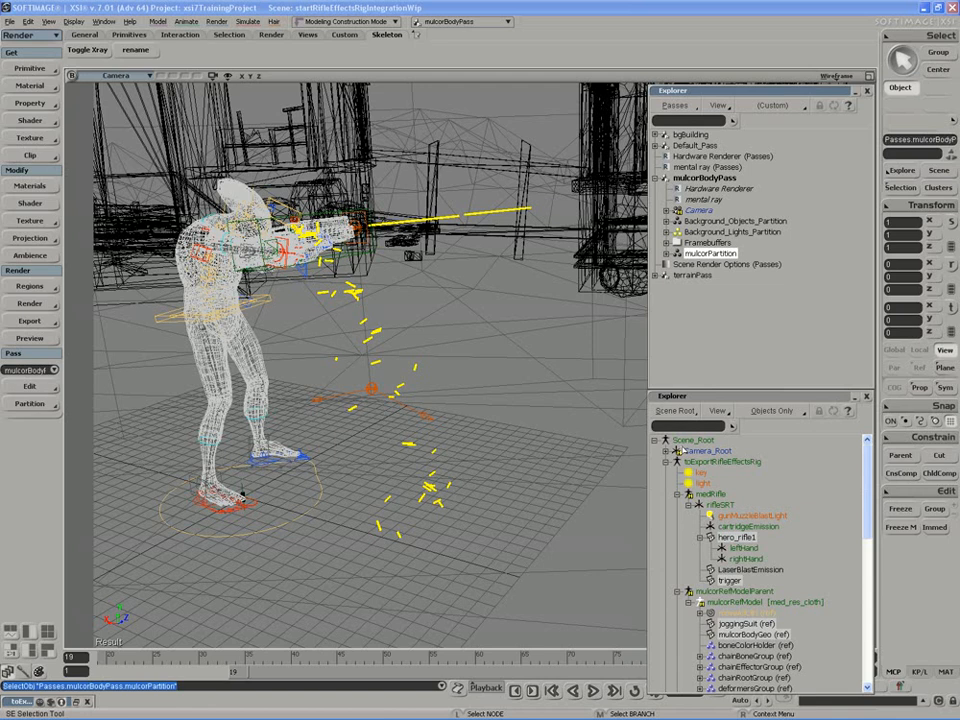
Enable Instance Master Hidden in the bulletCasing object's rendering visibility properties
scroll(790, 600, "down", 10)
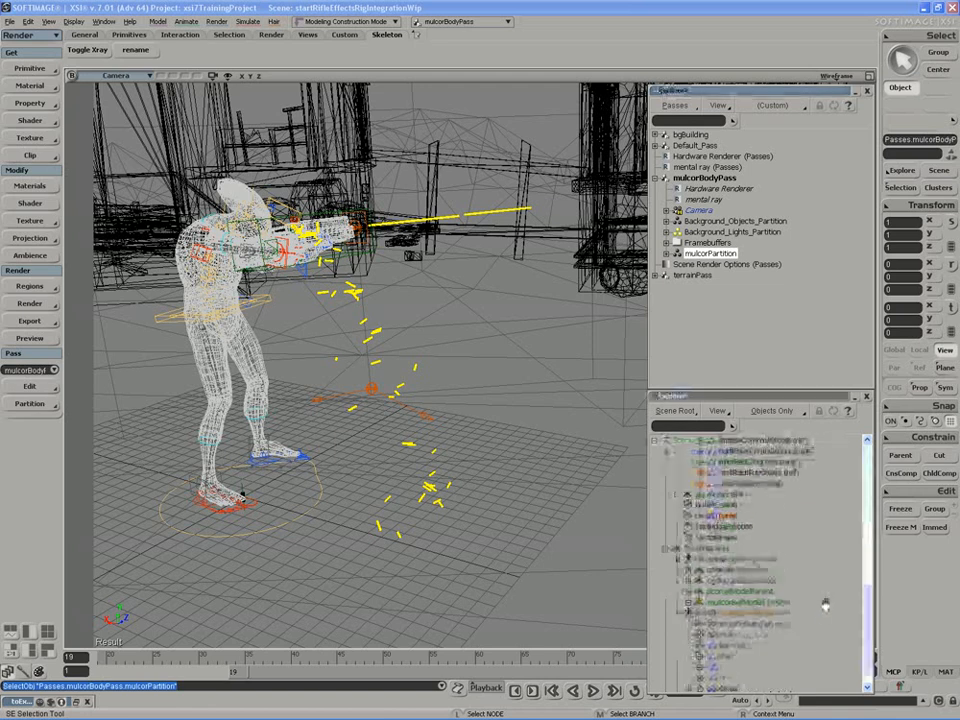
left_click(594, 541)
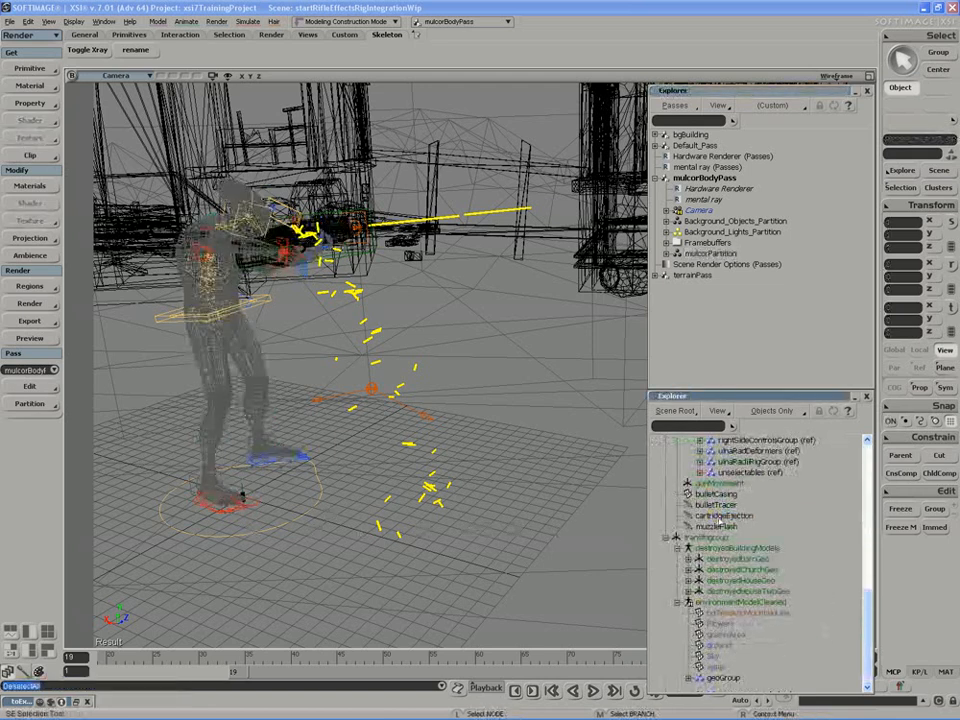
left_click(724, 515)
left_click(717, 494)
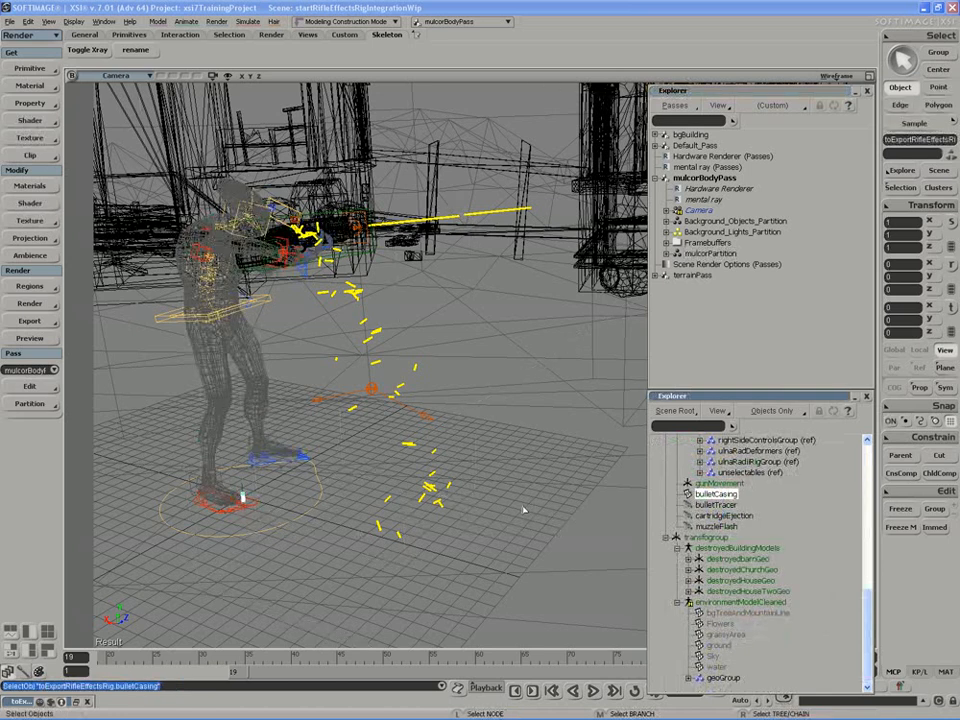
key("v")
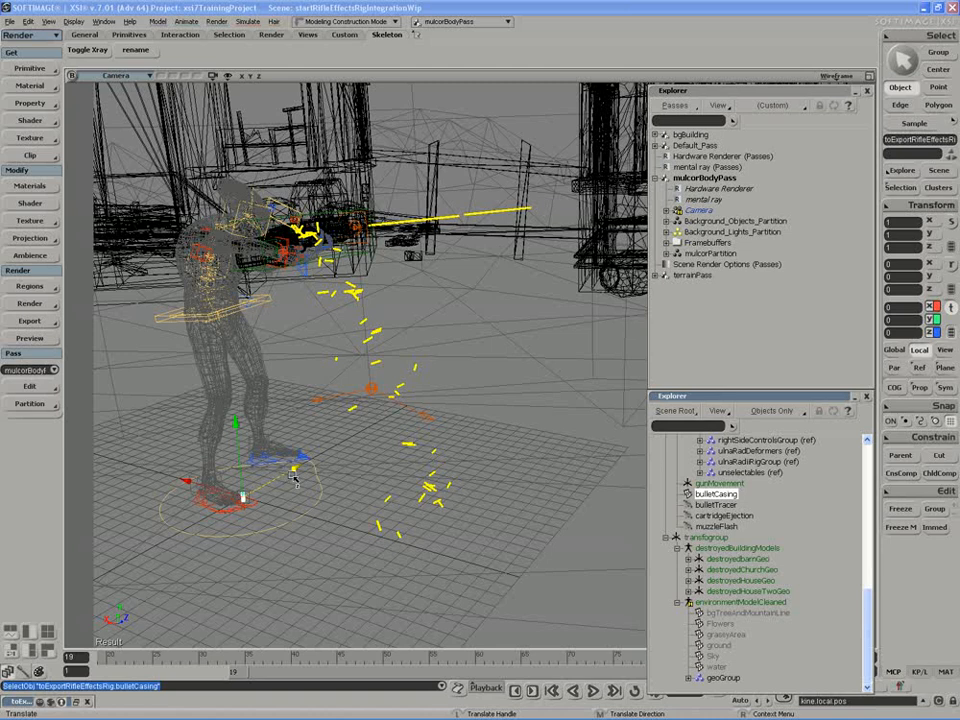
key("F3")
left_click(341, 514)
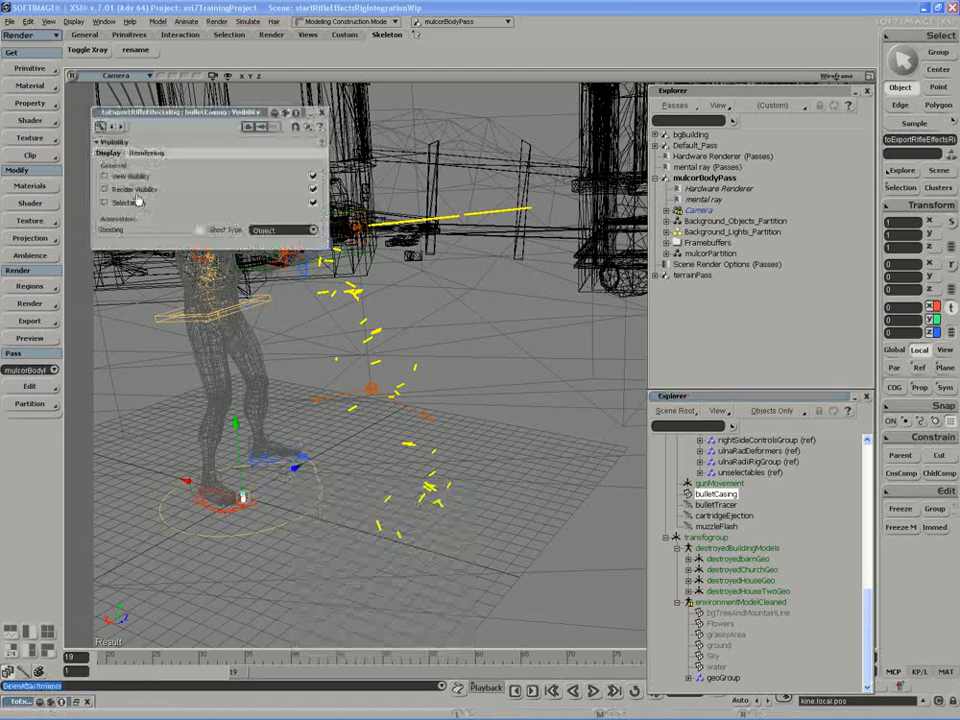
left_click(144, 154)
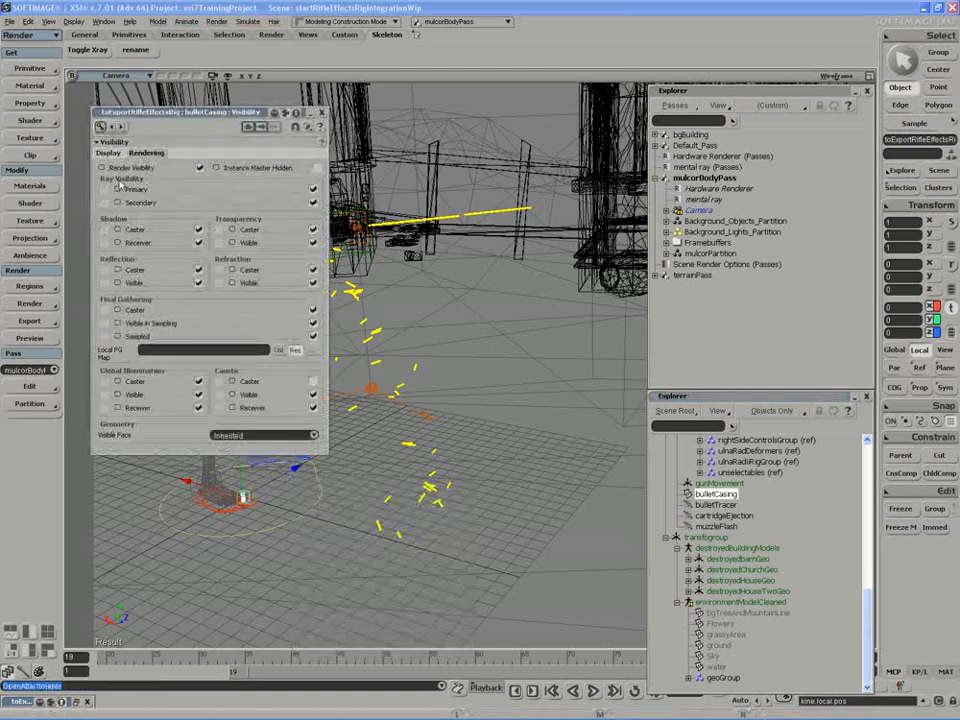
left_click(316, 168)
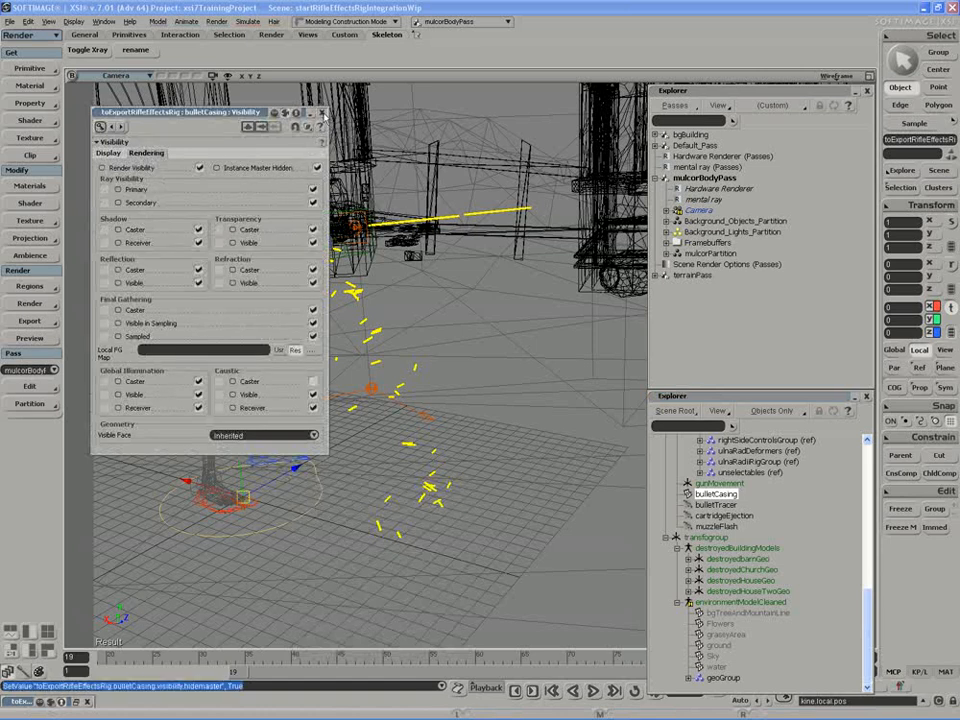
left_click(321, 113)
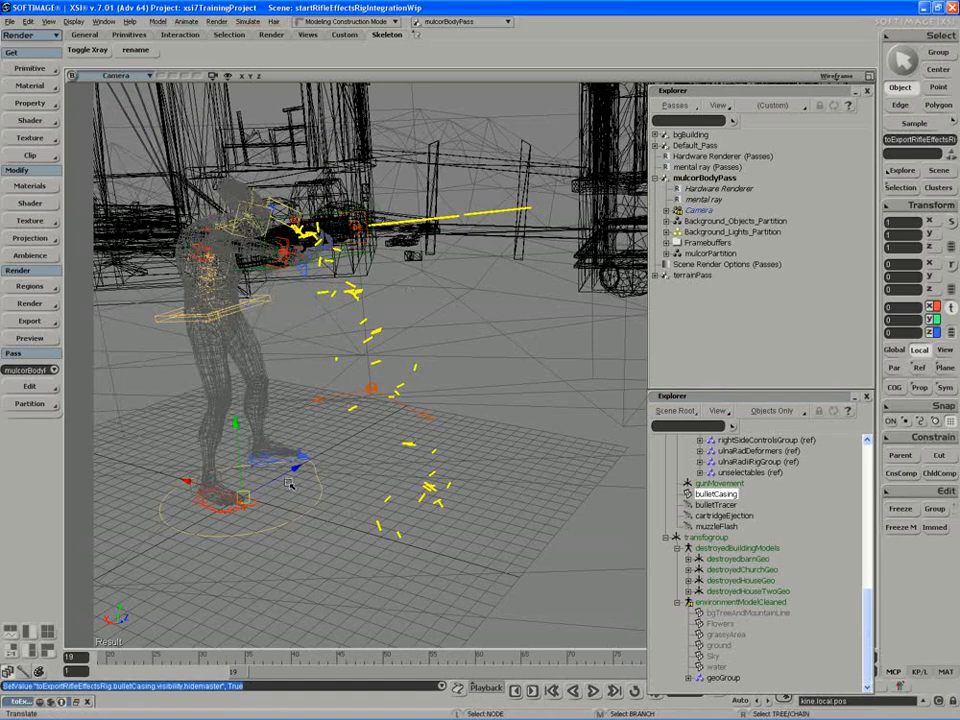
Try to move the bulletCasing object along the ground and undo the move
key("v")
left_click_drag(293, 479, 251, 497)
key("ctrl+z")
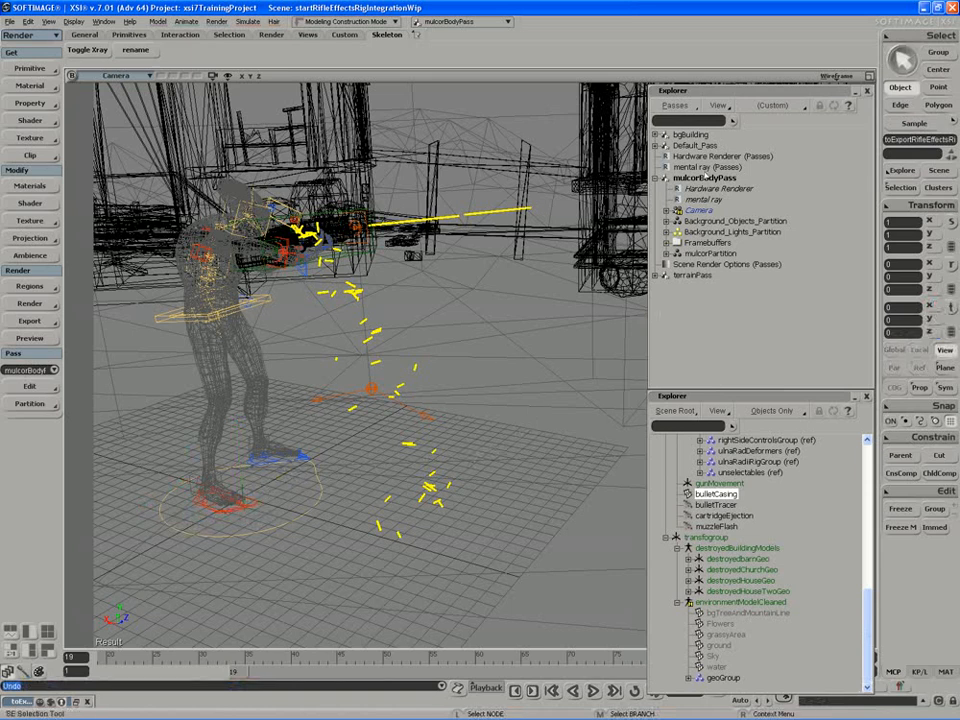
Hide all members of Background_Objects_Partition in mulcorBodyPass and clear the selection
left_click(709, 253)
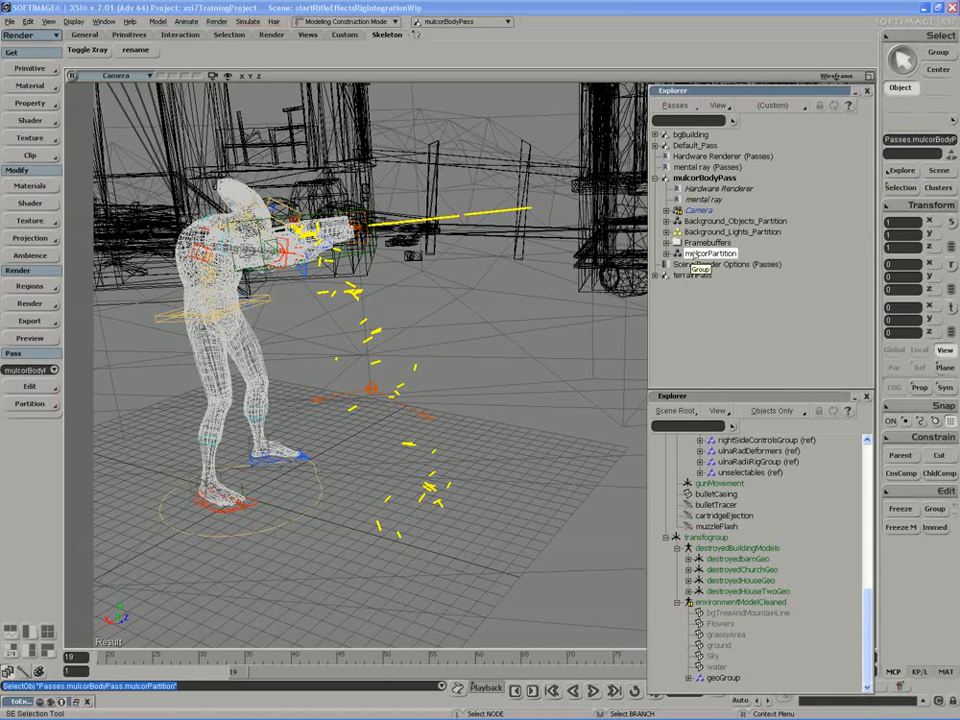
left_click(690, 222)
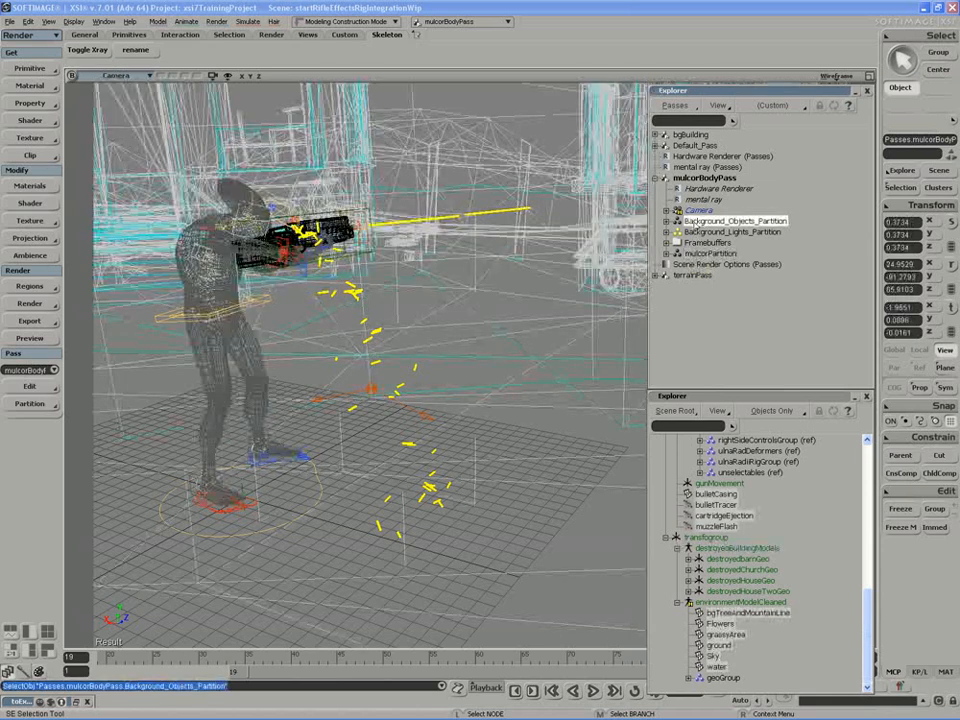
key("h")
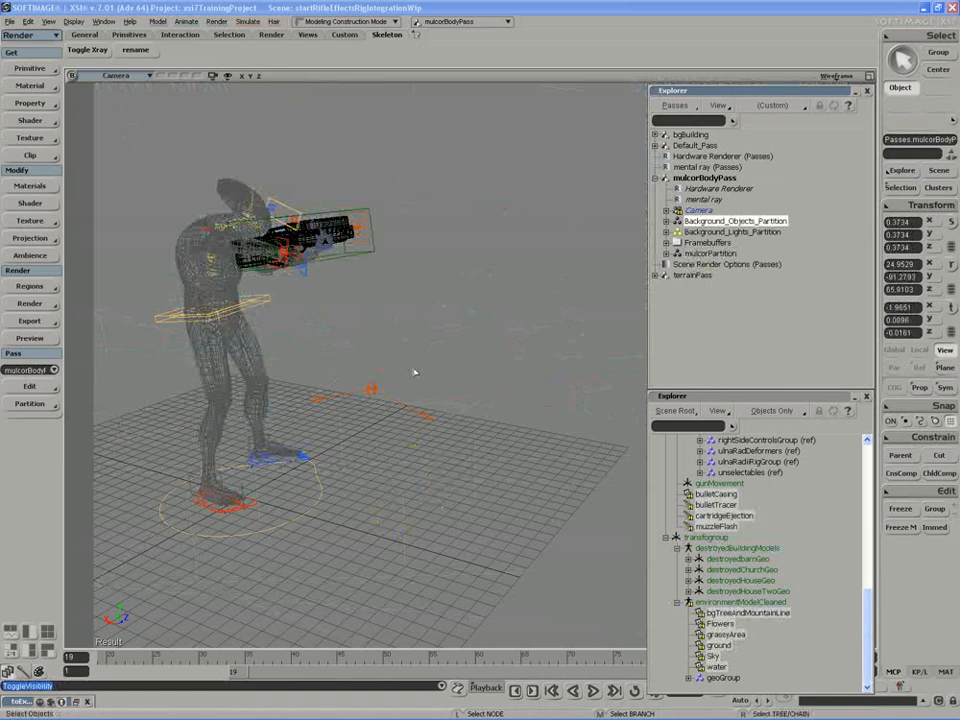
left_click(510, 339)
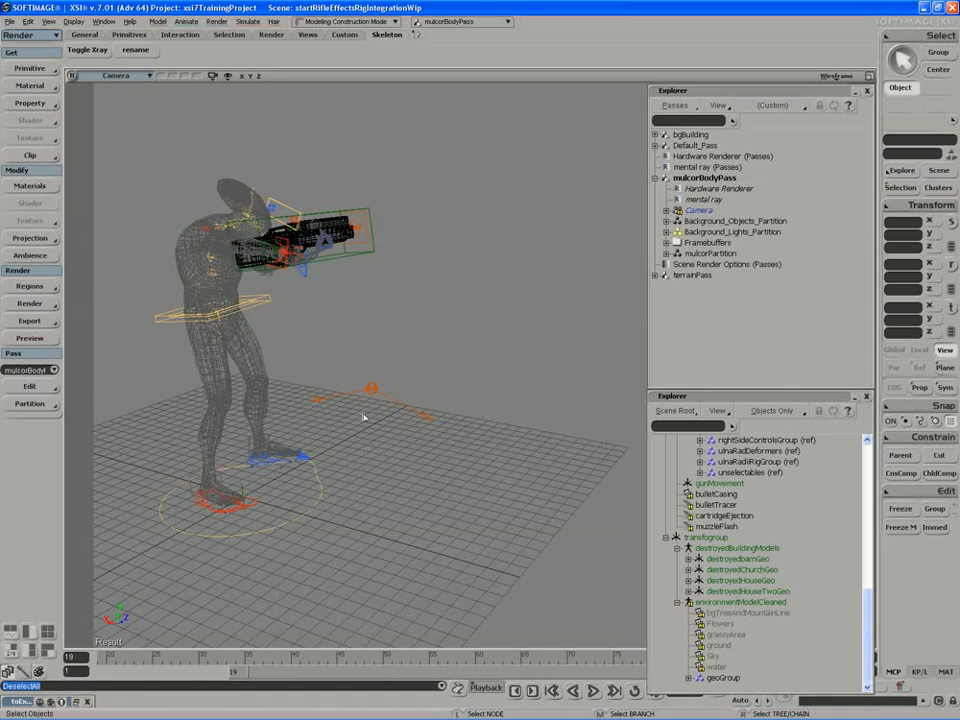
Create a new empty render pass and name it CasingPass
key("s")
right_click_drag(341, 411, 352, 436)
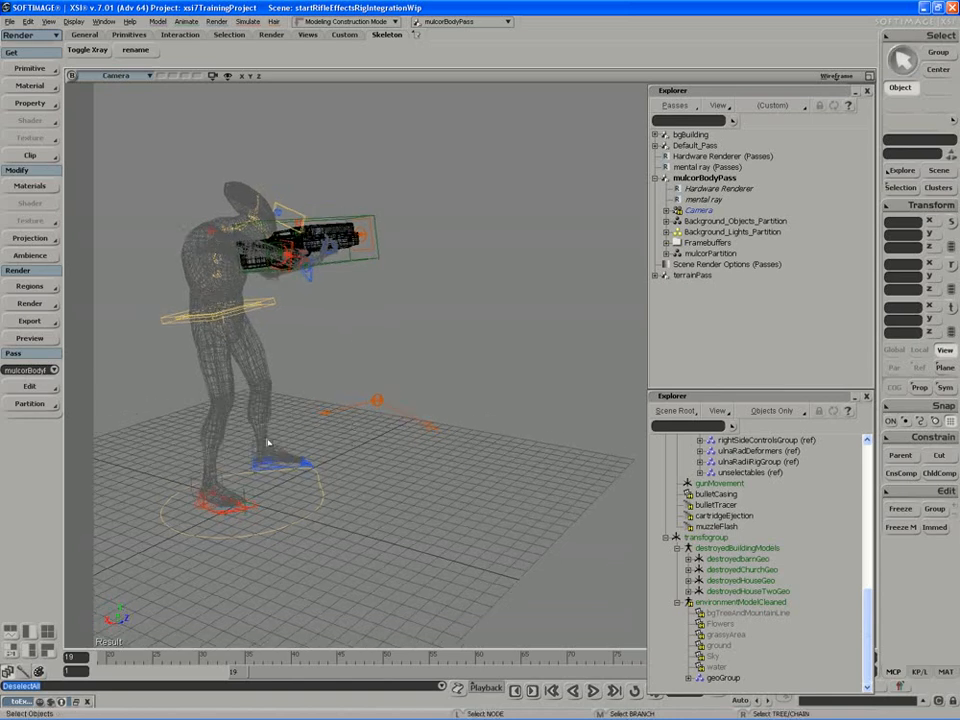
left_click(20, 388)
mouse_move(86, 397)
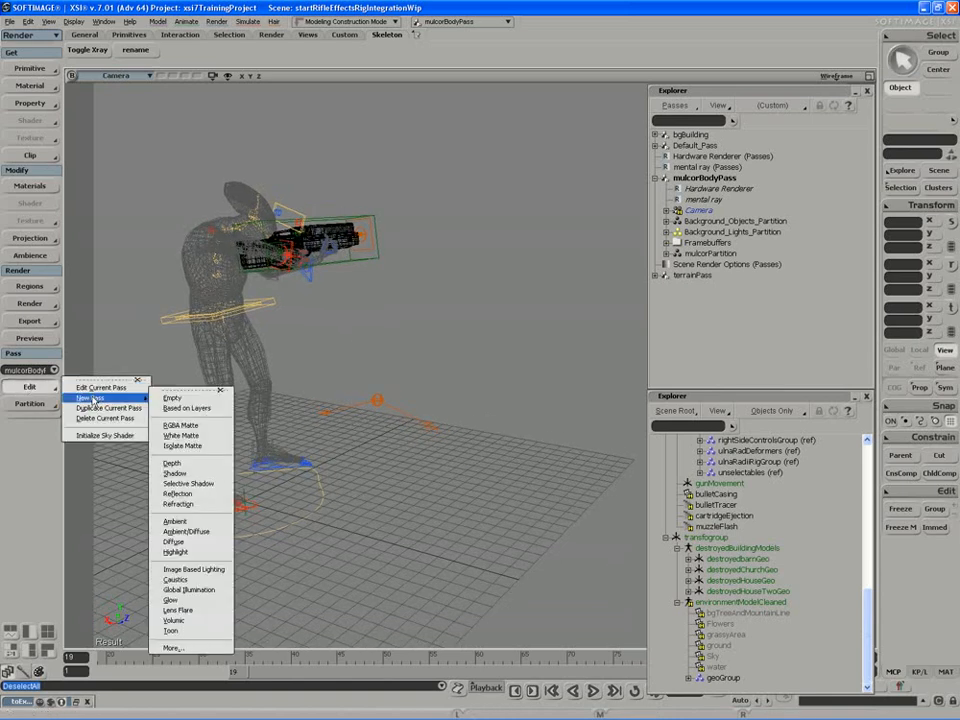
left_click(171, 397)
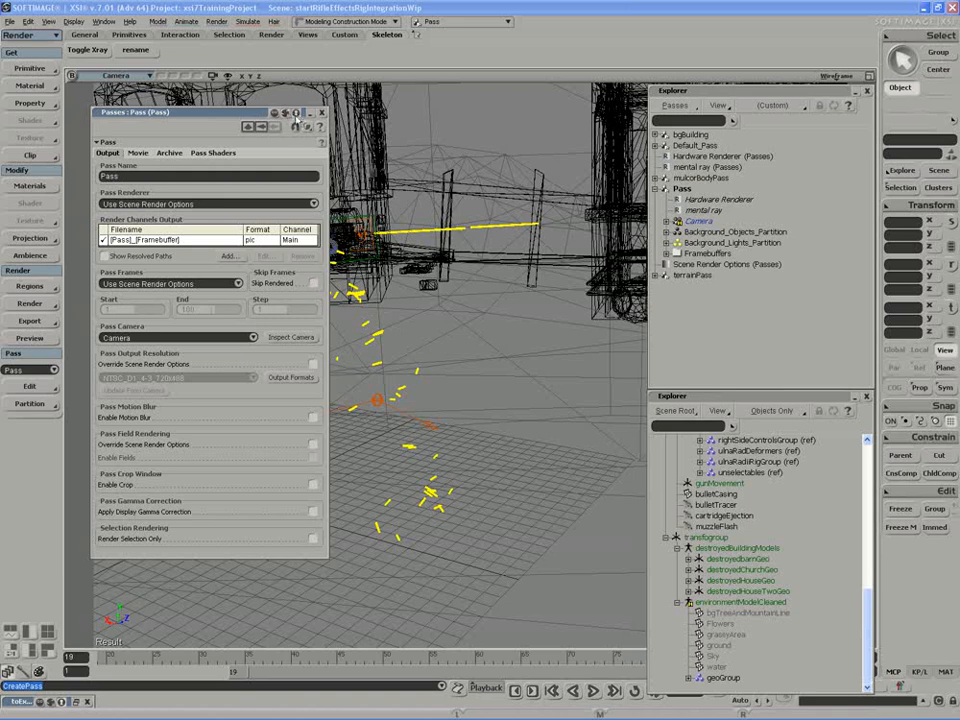
left_click_drag(189, 111, 185, 95)
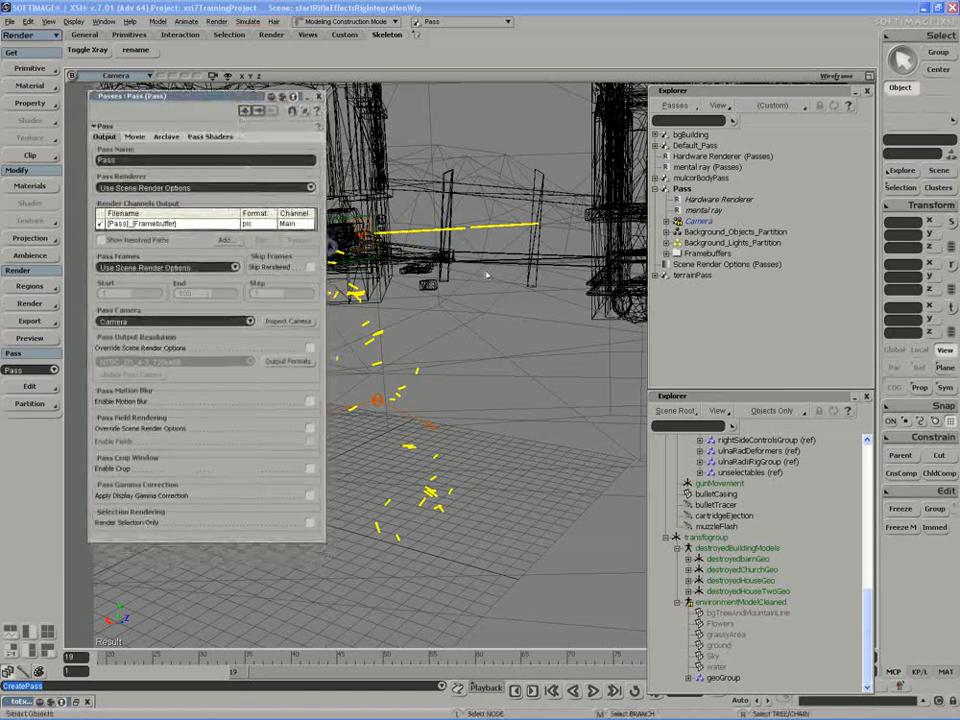
left_click_drag(221, 99, 190, 107)
left_click(75, 167)
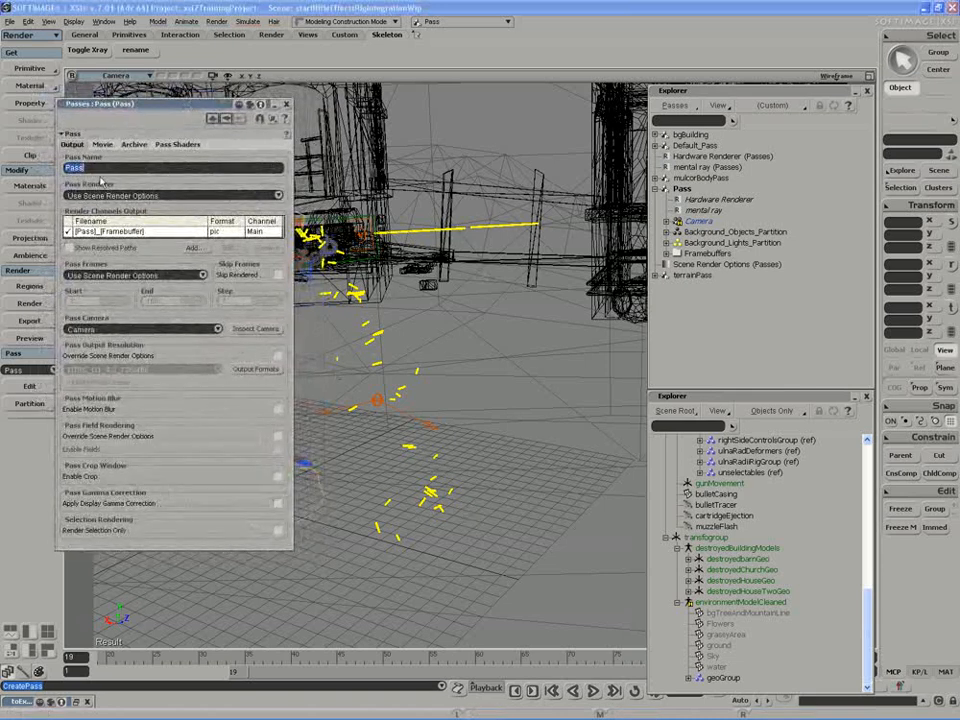
type("Cl")
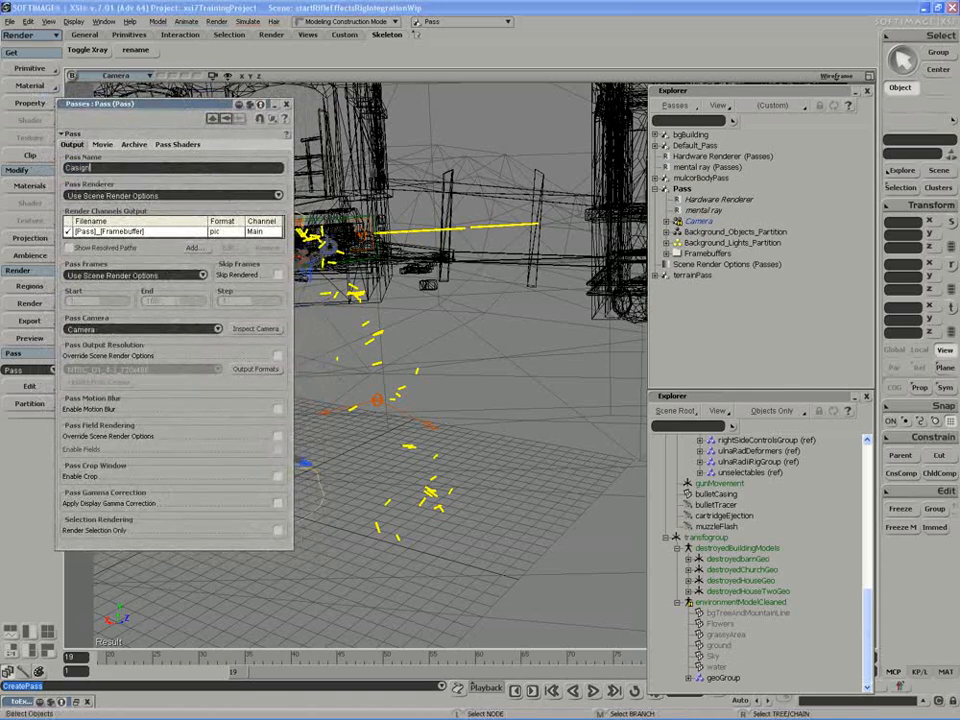
type("sing")
key("Return")
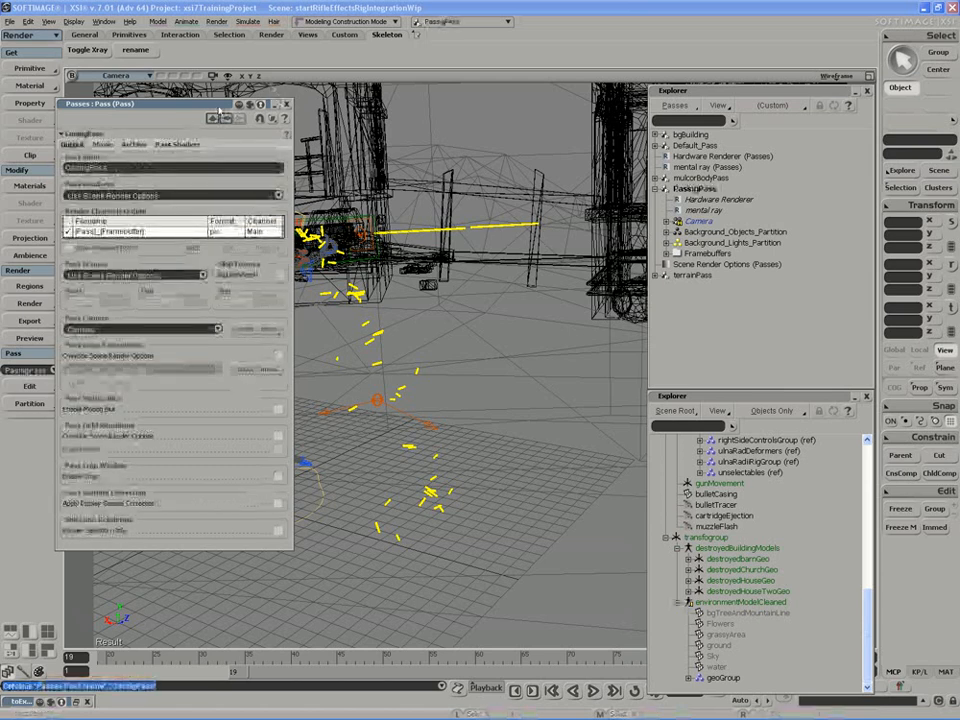
Create a partition named casingPartition in CasingPass containing the bulletCasing object
left_click(286, 104)
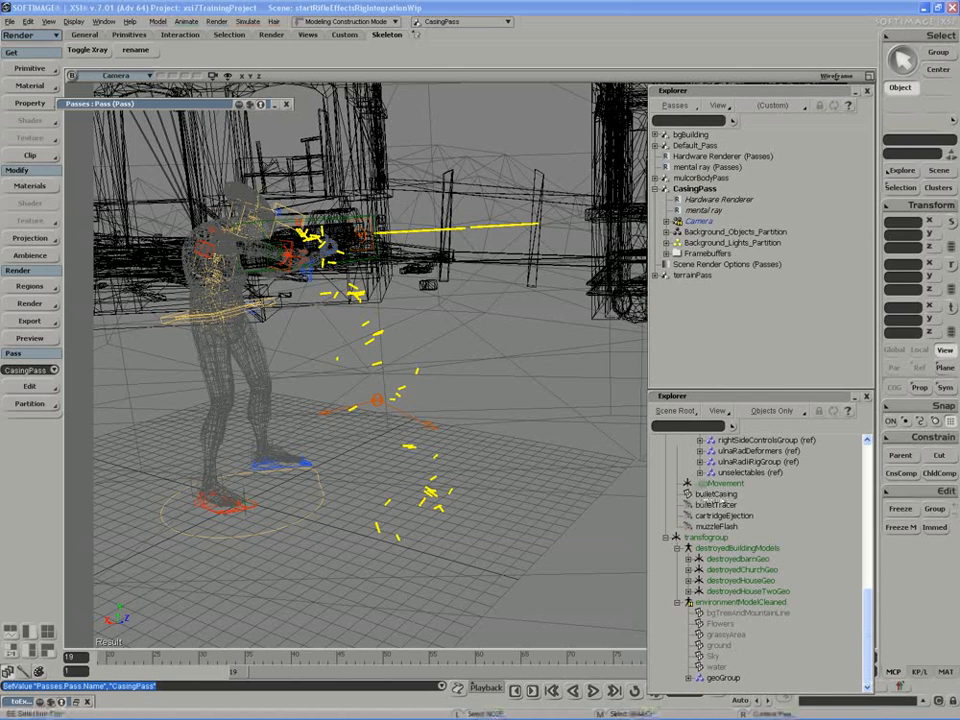
left_click(714, 494)
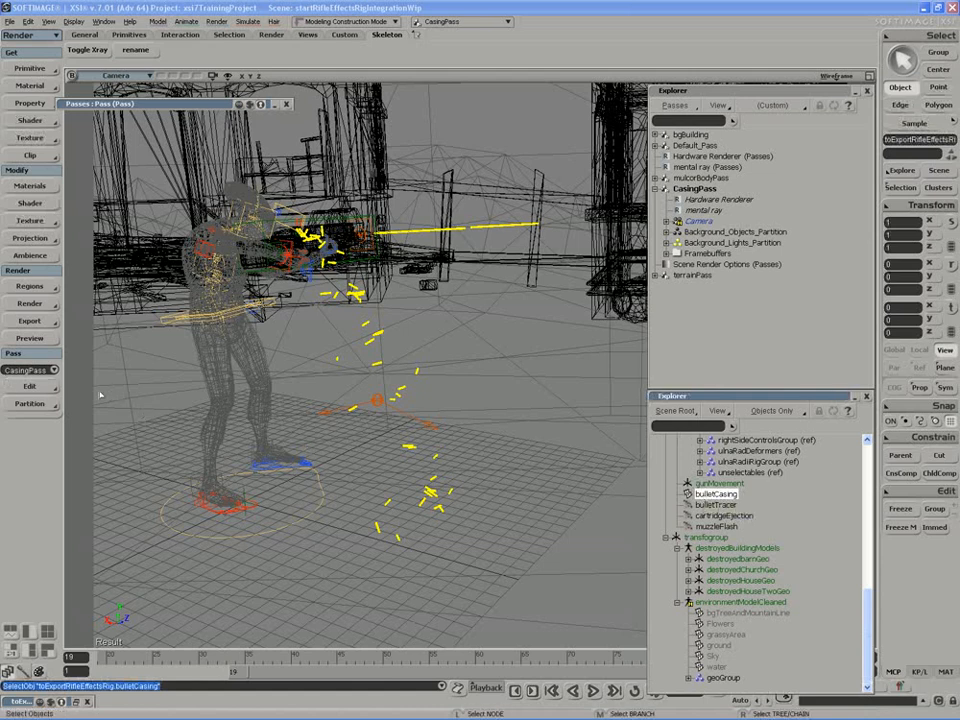
left_click(50, 404)
left_click(74, 406)
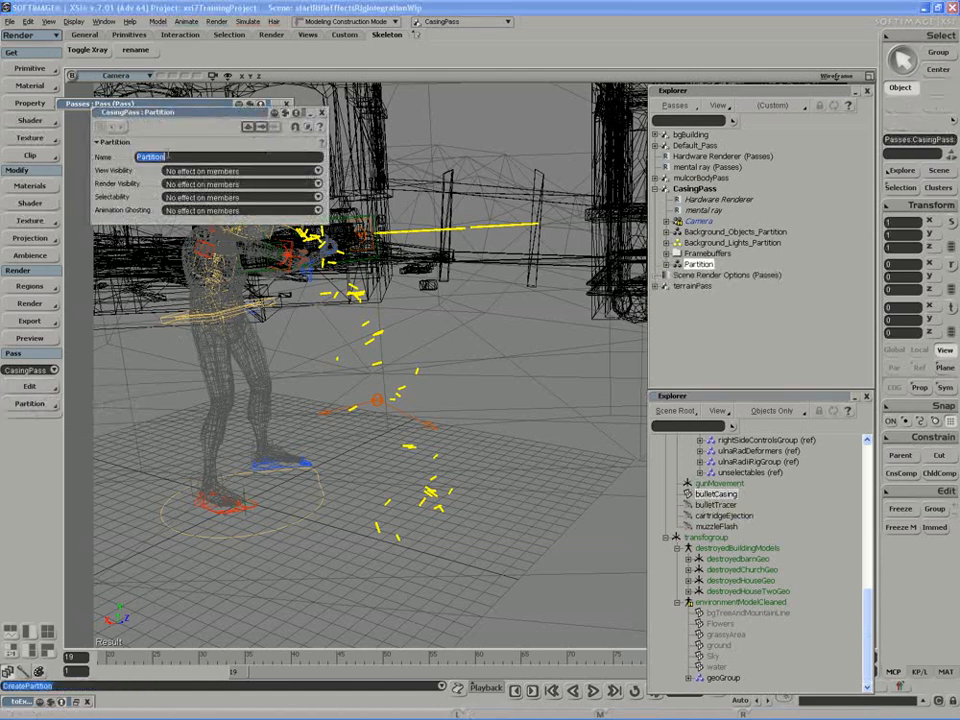
type("casingPa")
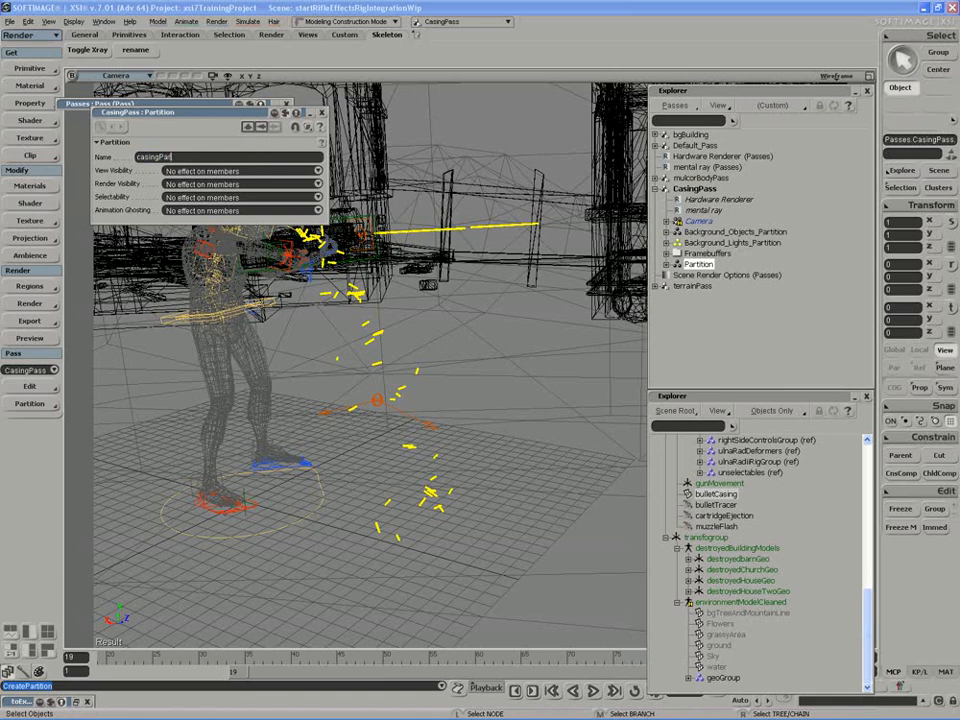
key("Return")
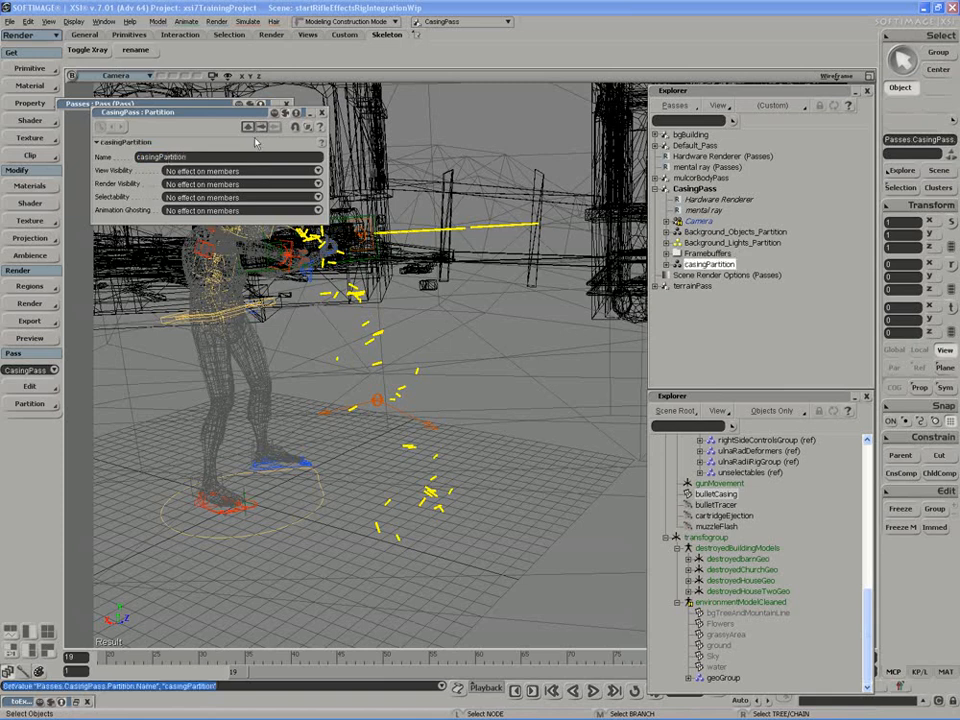
Add the cartridgeEjection particle object to casingPartition in CasingPass
left_click(721, 528)
left_click(723, 516)
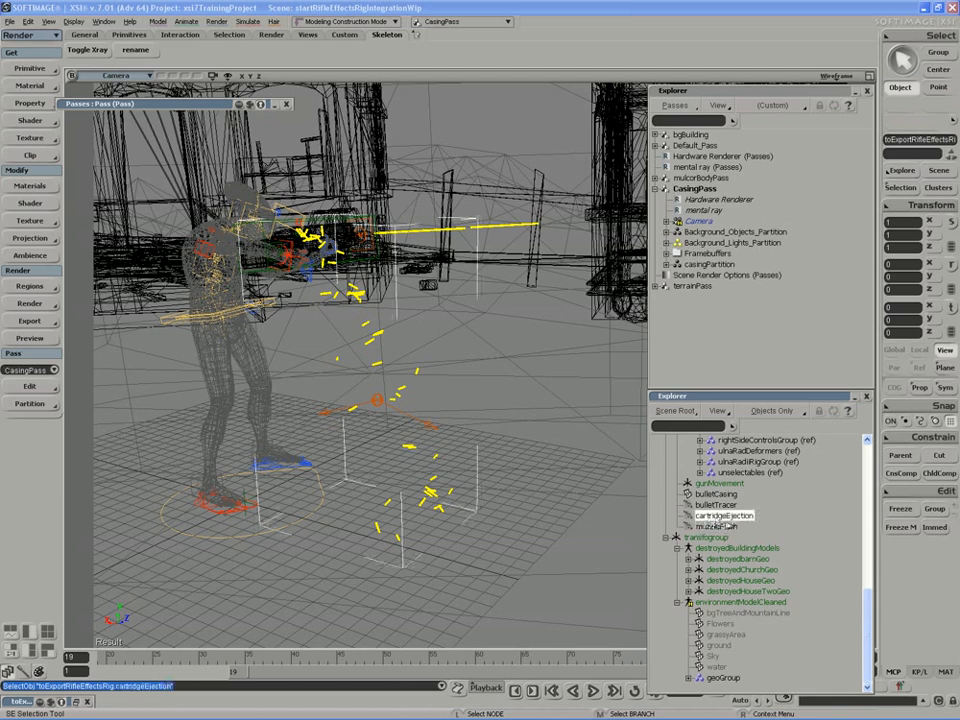
left_click_drag(723, 516, 697, 268)
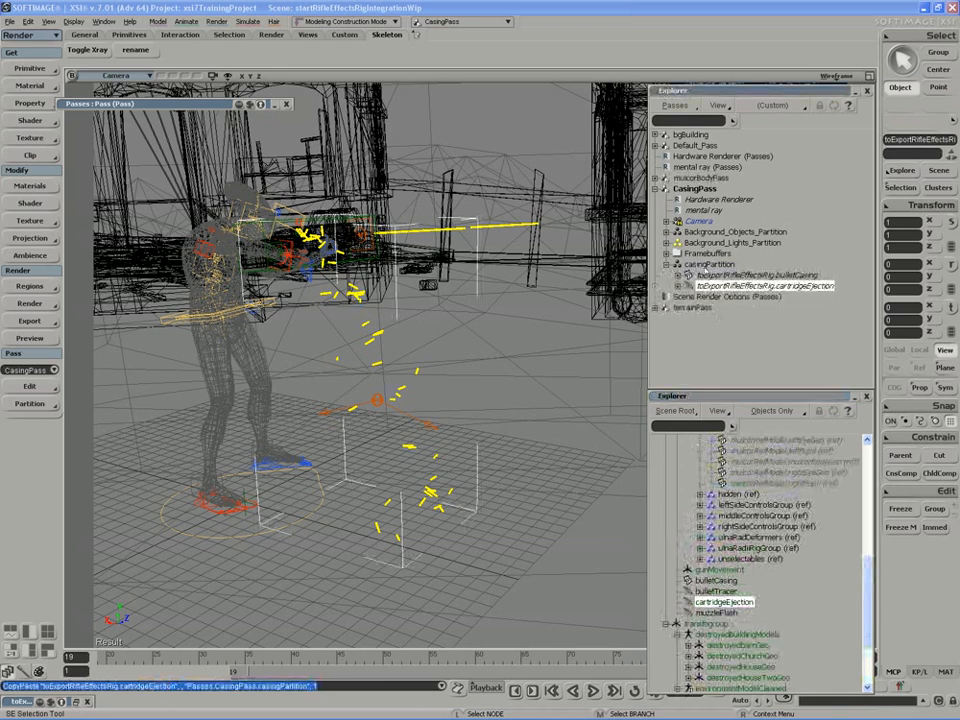
left_click(705, 265)
Hide all members of Background_Objects_Partition in CasingPass and preview the casings in a render region
left_click(712, 232)
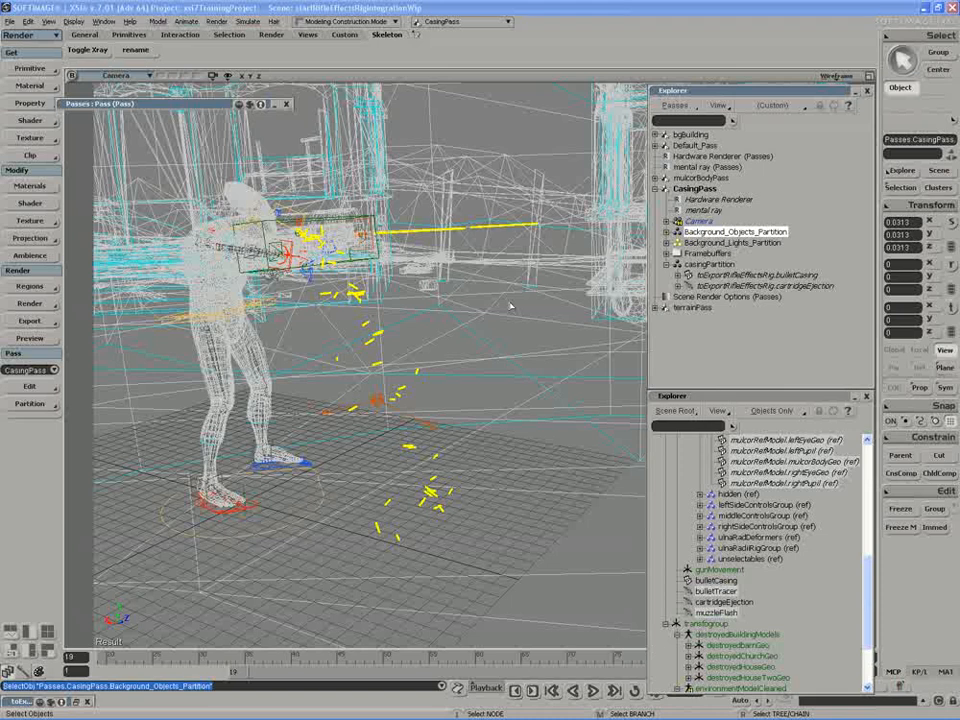
key("h")
key("q")
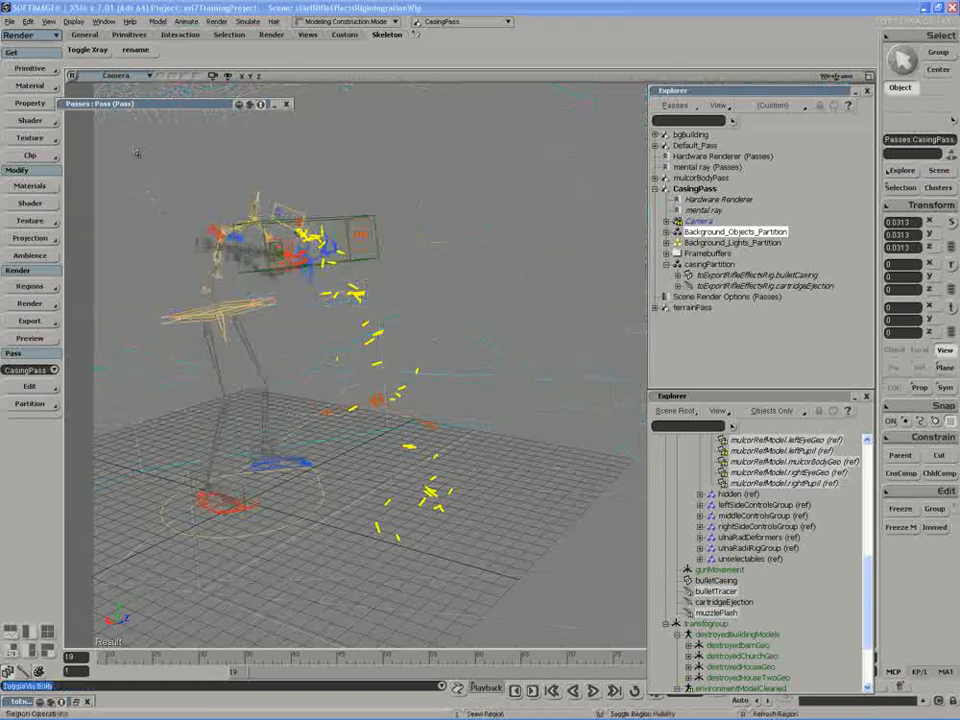
left_click_drag(135, 148, 626, 621)
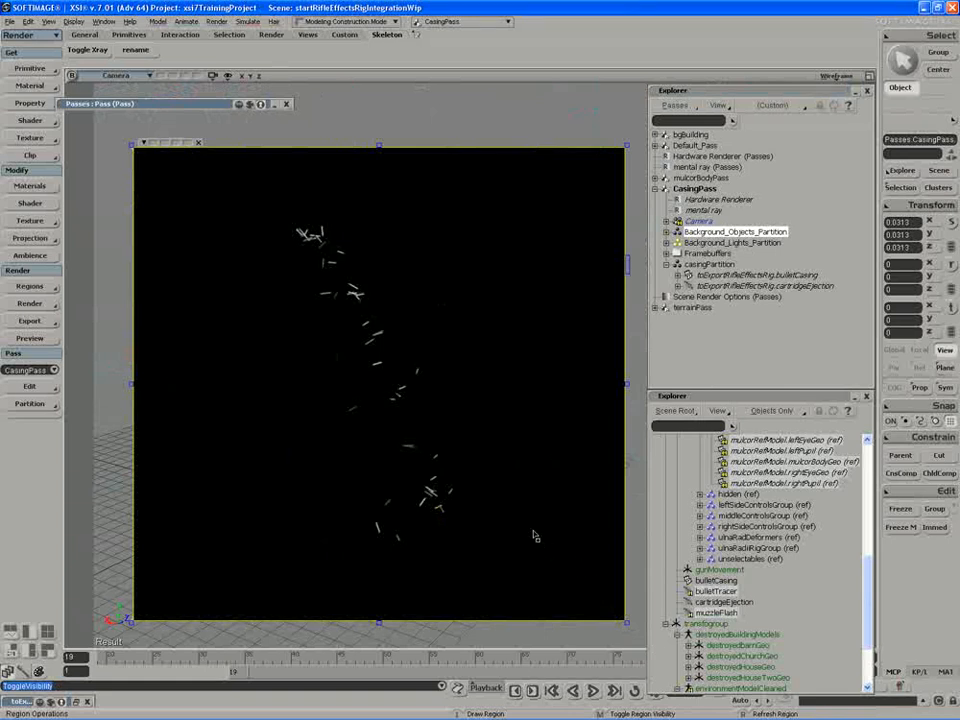
key("q")
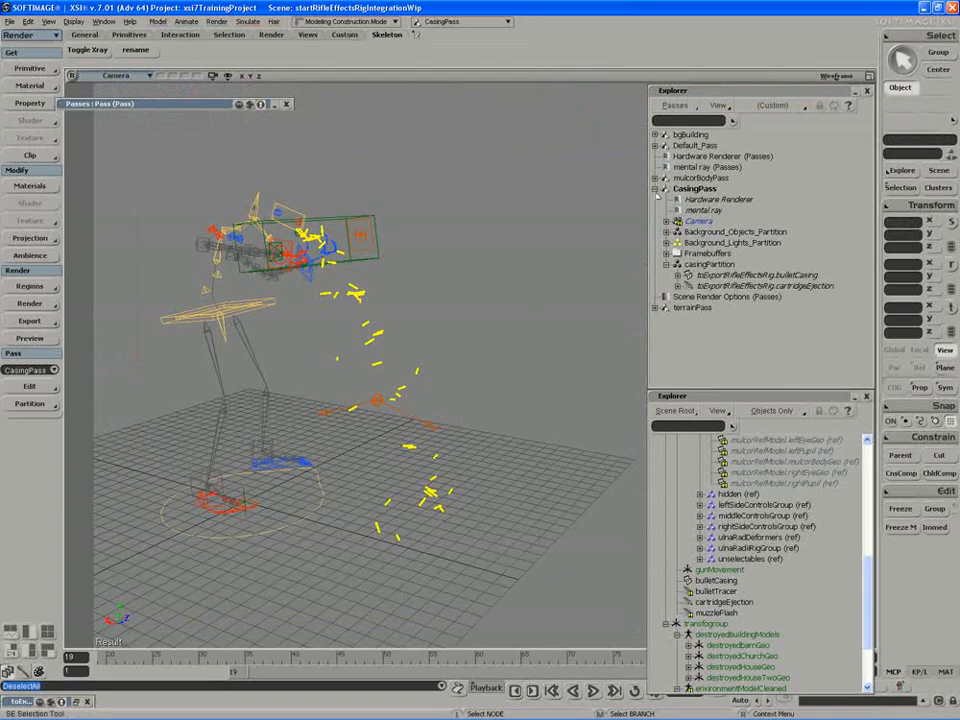
left_click(655, 189)
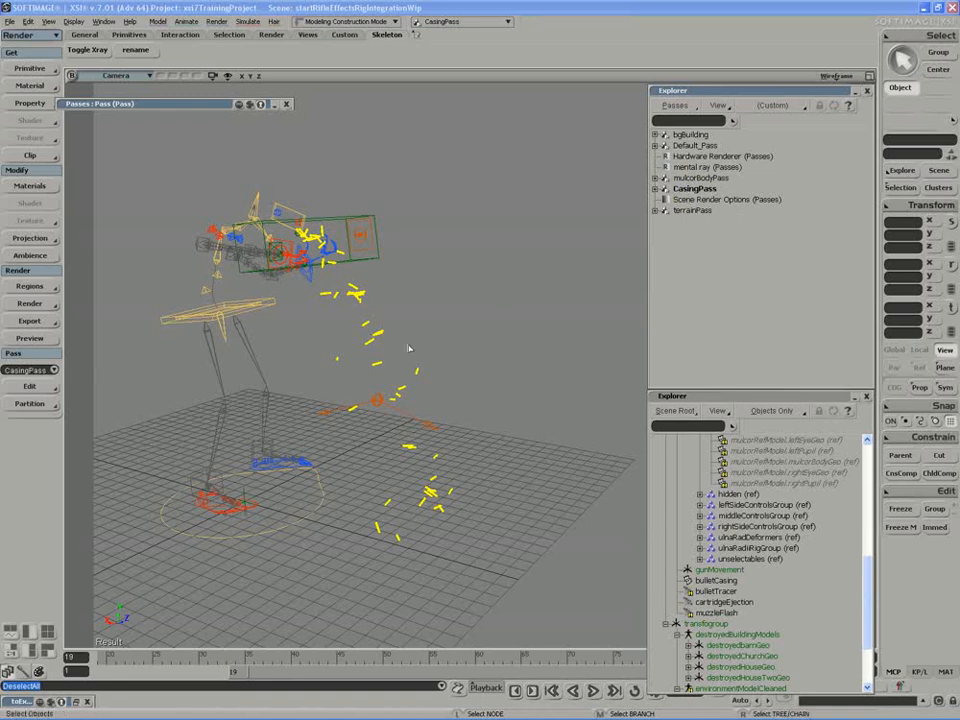
Create a new empty render pass and name it tracerLaserPass
left_click(29, 386)
mouse_move(92, 397)
left_click(172, 398)
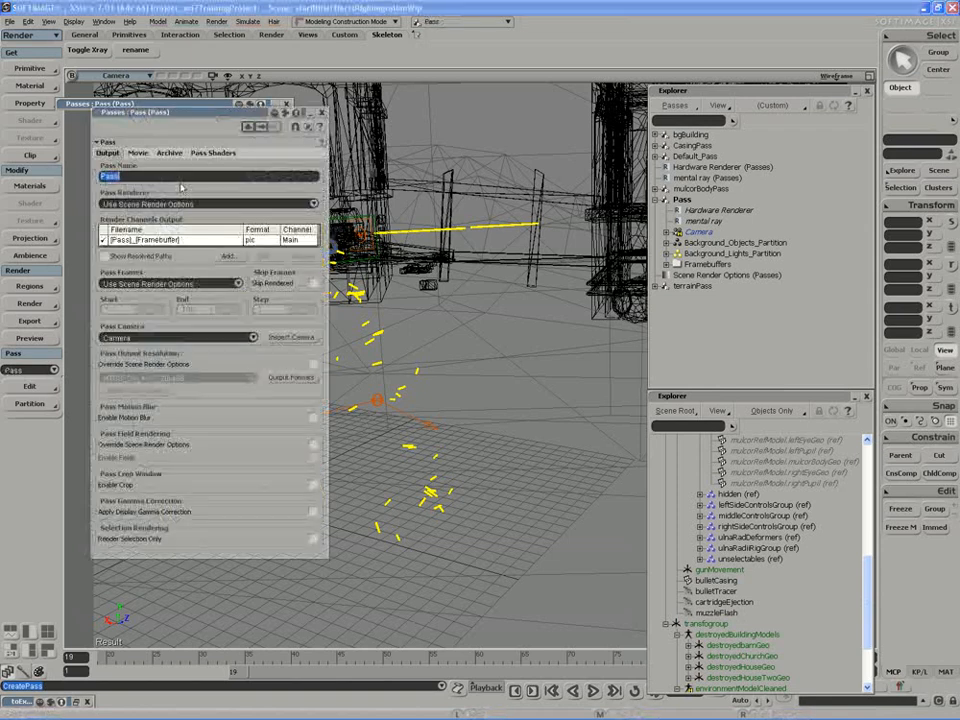
key("BackSpace")
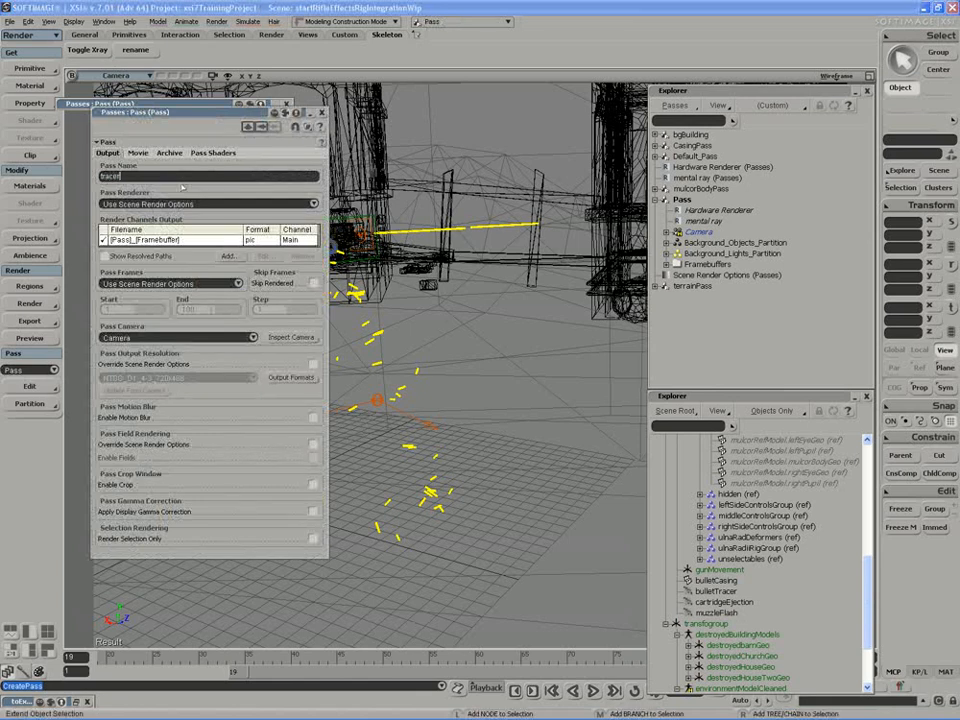
type("LaserPass")
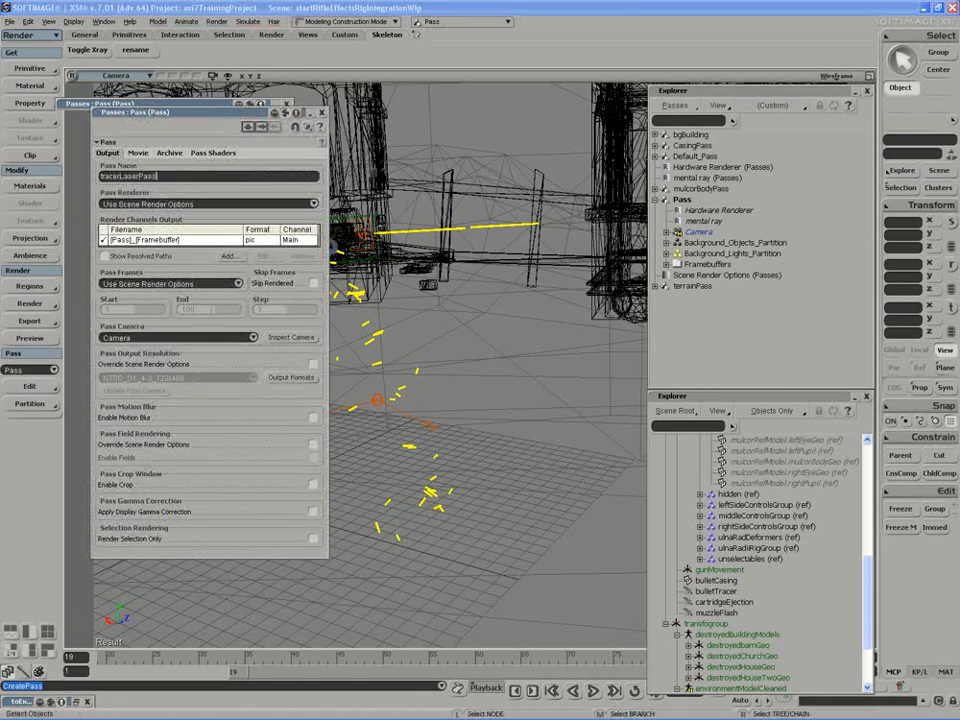
key("Return")
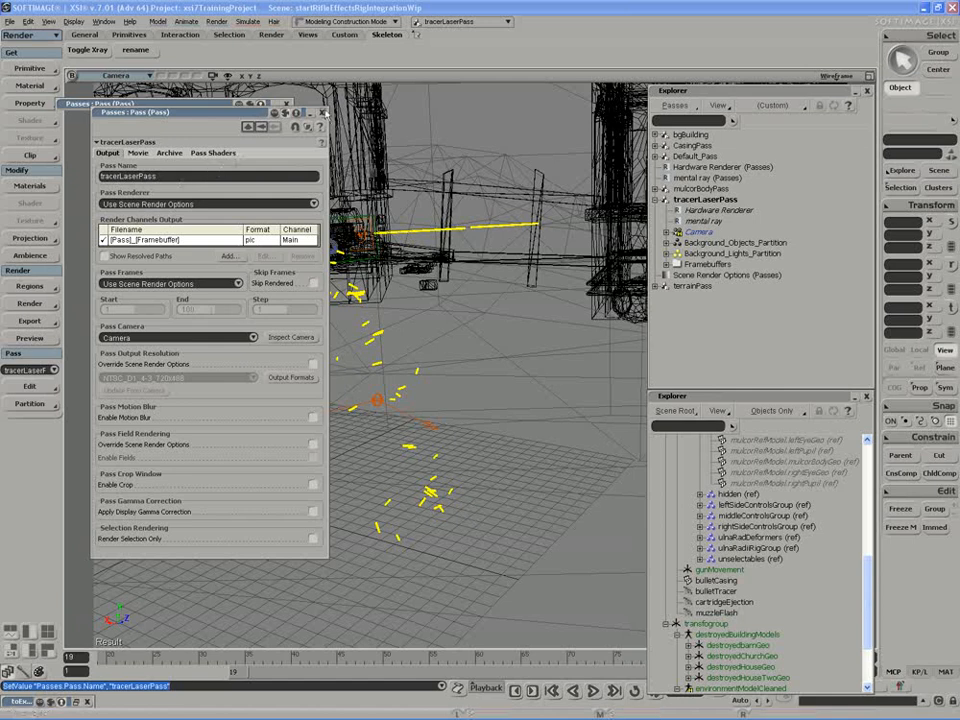
left_click(324, 113)
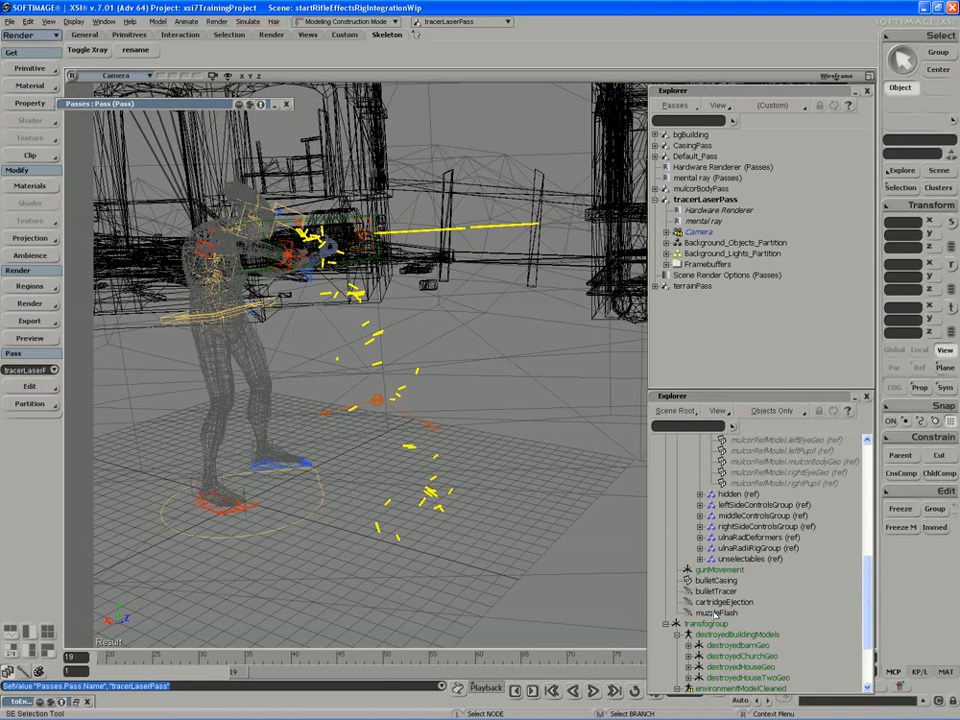
Create a partition named tracerPartition in tracerLaserPass containing the bulletTracer object
left_click(714, 591)
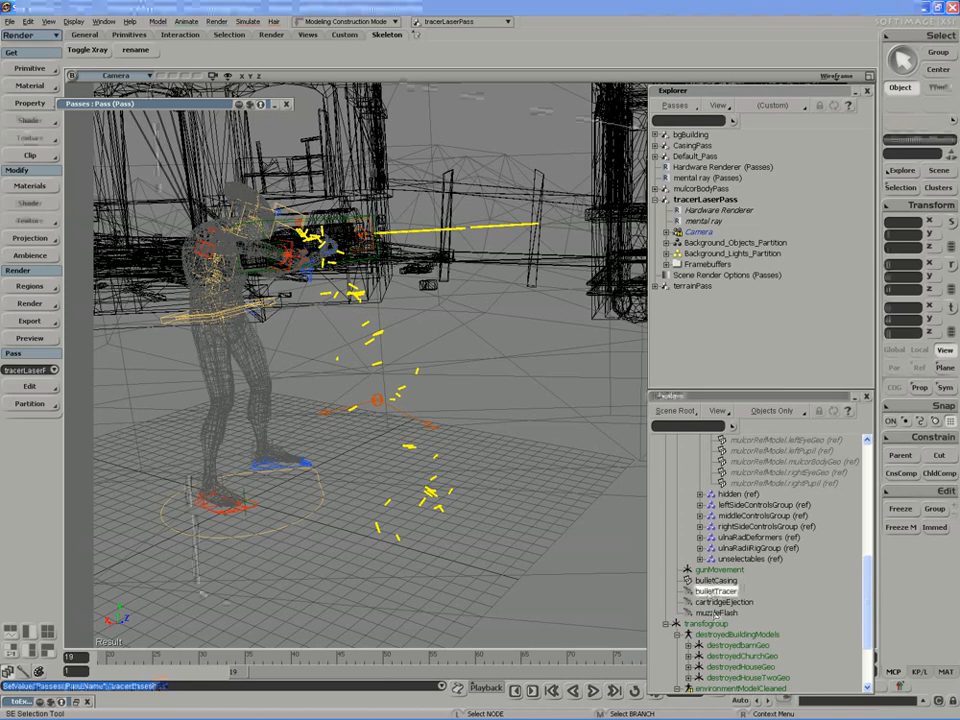
left_click(30, 404)
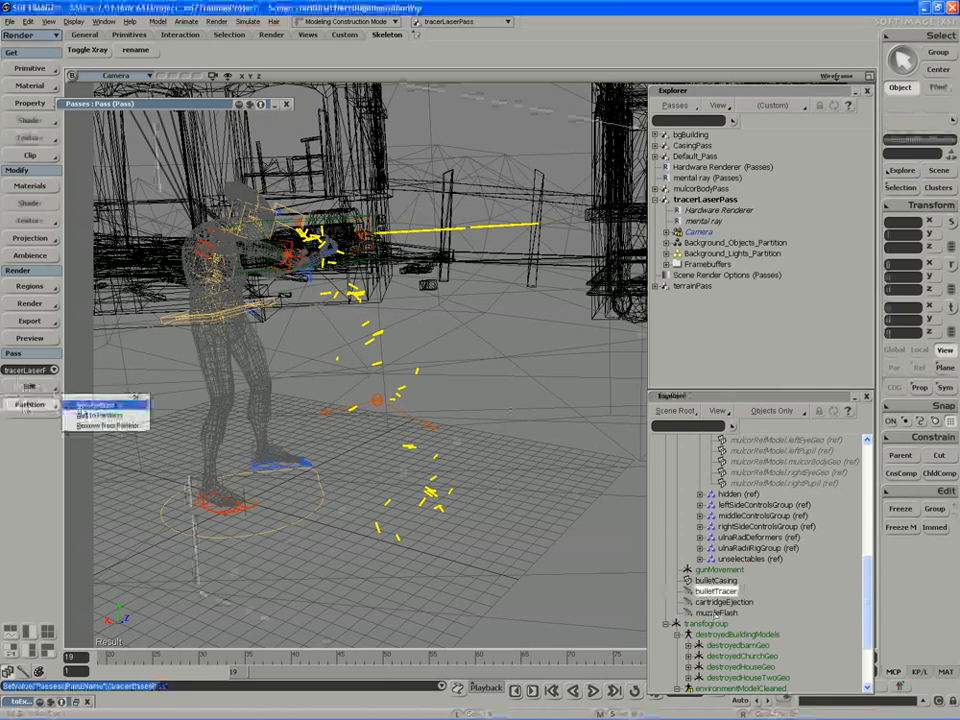
left_click(100, 404)
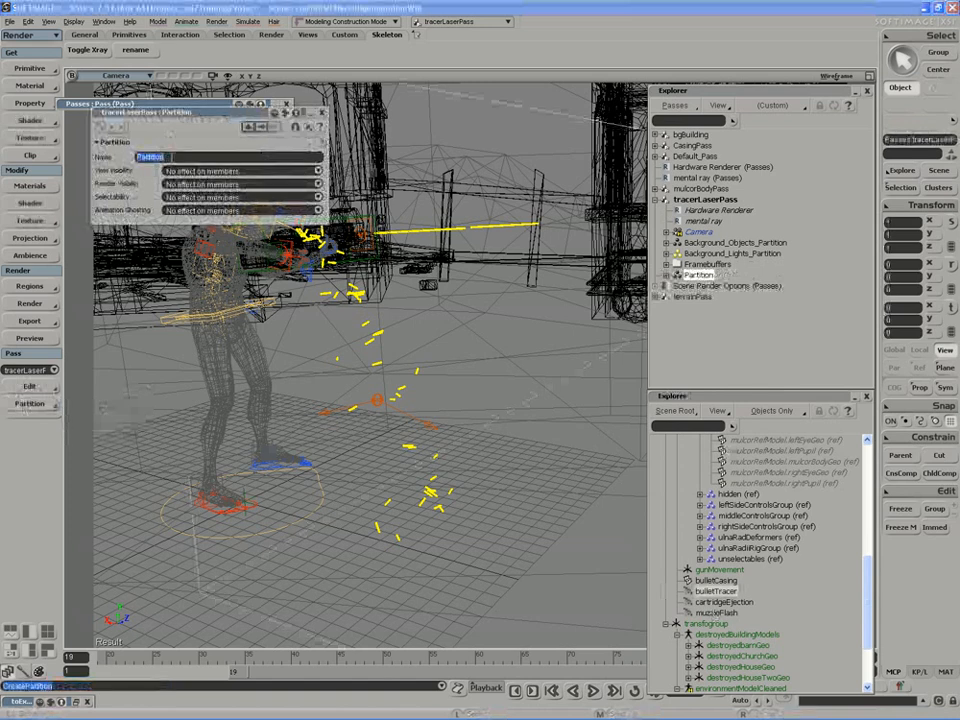
key("BackSpace")
type("tracerP")
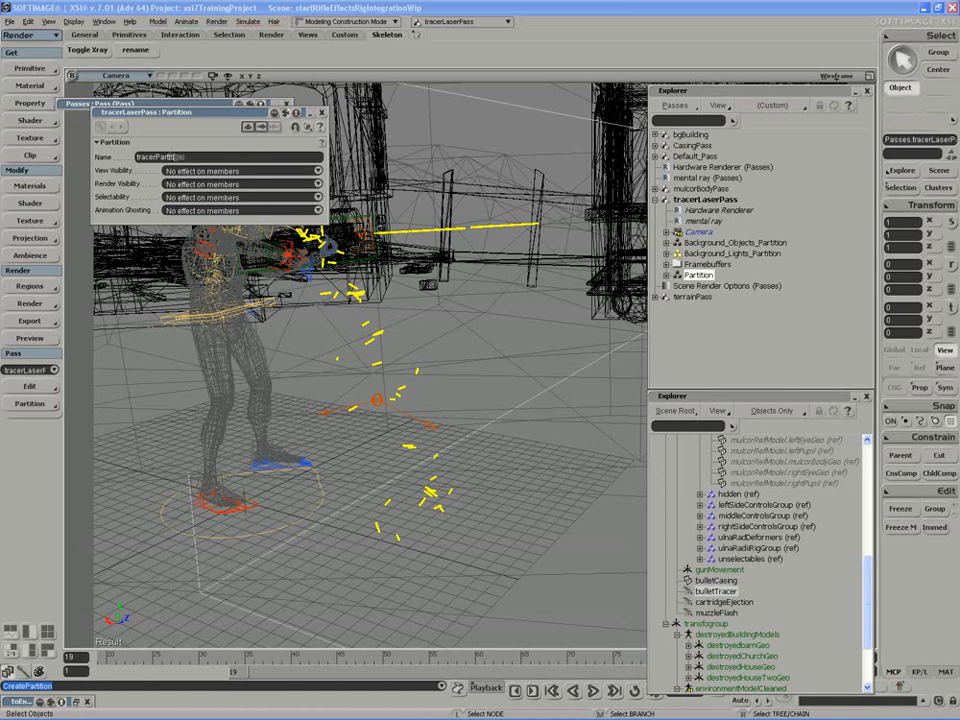
key("Return")
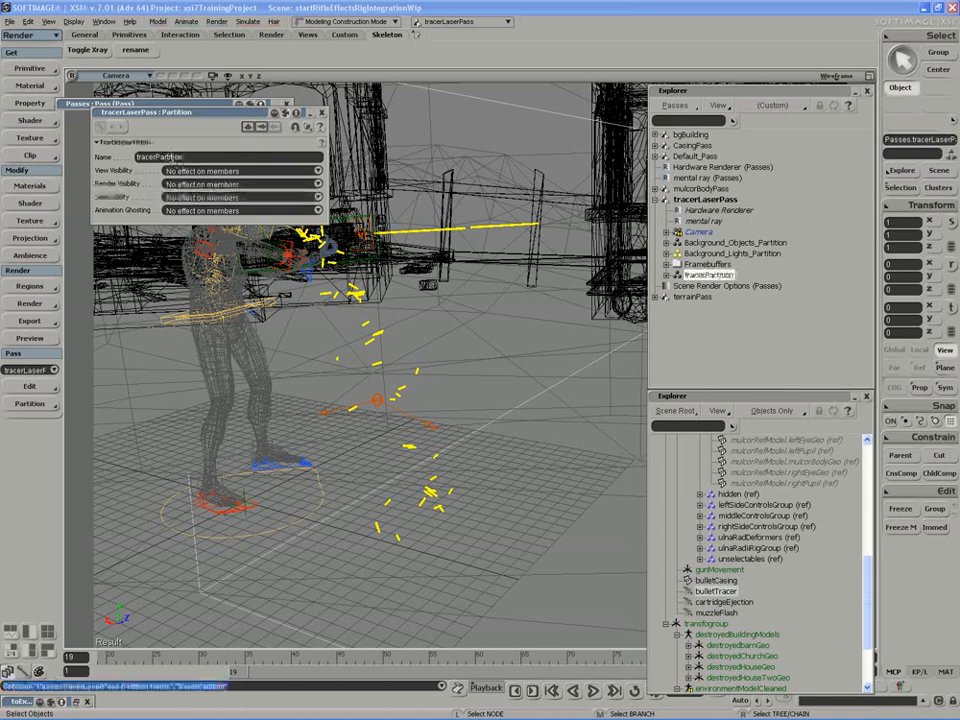
left_click(665, 275)
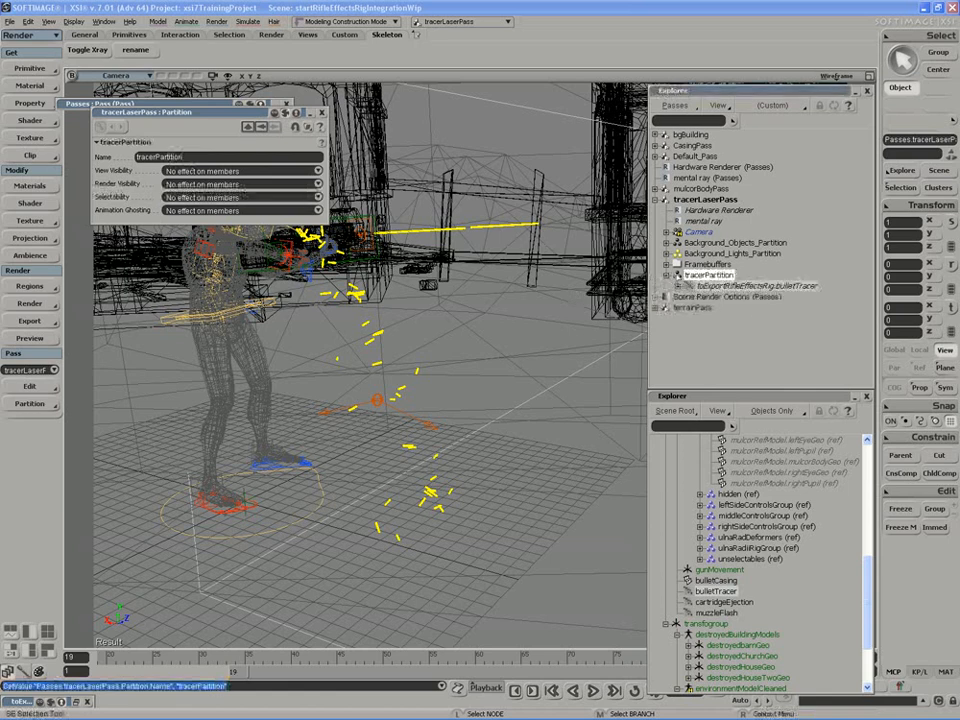
Hide all members of Background_Objects_Partition in tracerLaserPass and preview the tracers in a render region
left_click(700, 200)
key("h")
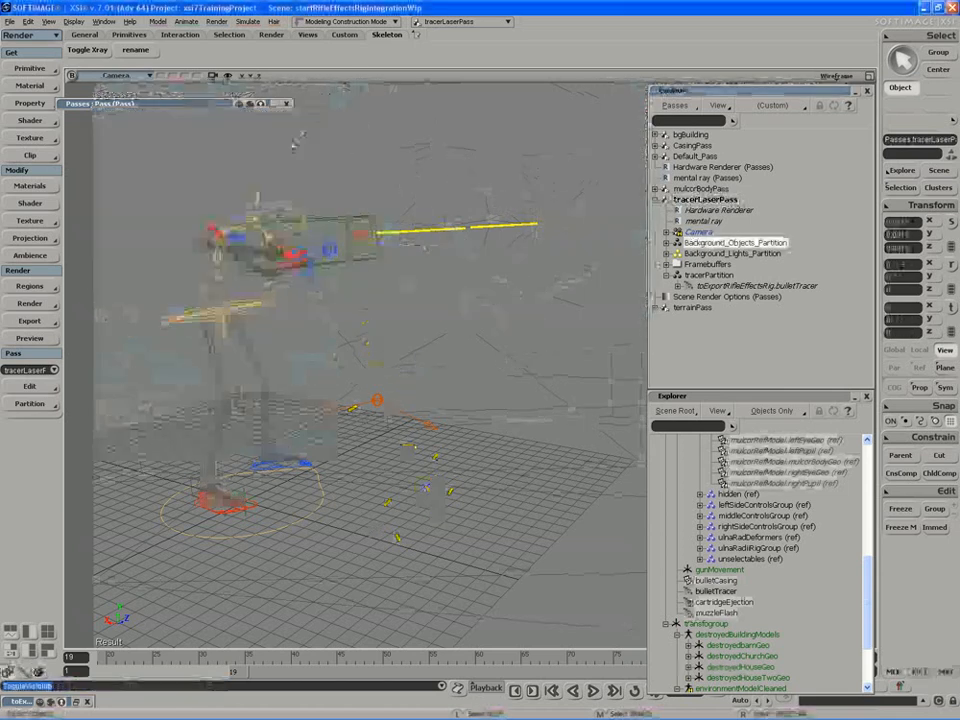
left_click_drag(130, 97, 700, 558)
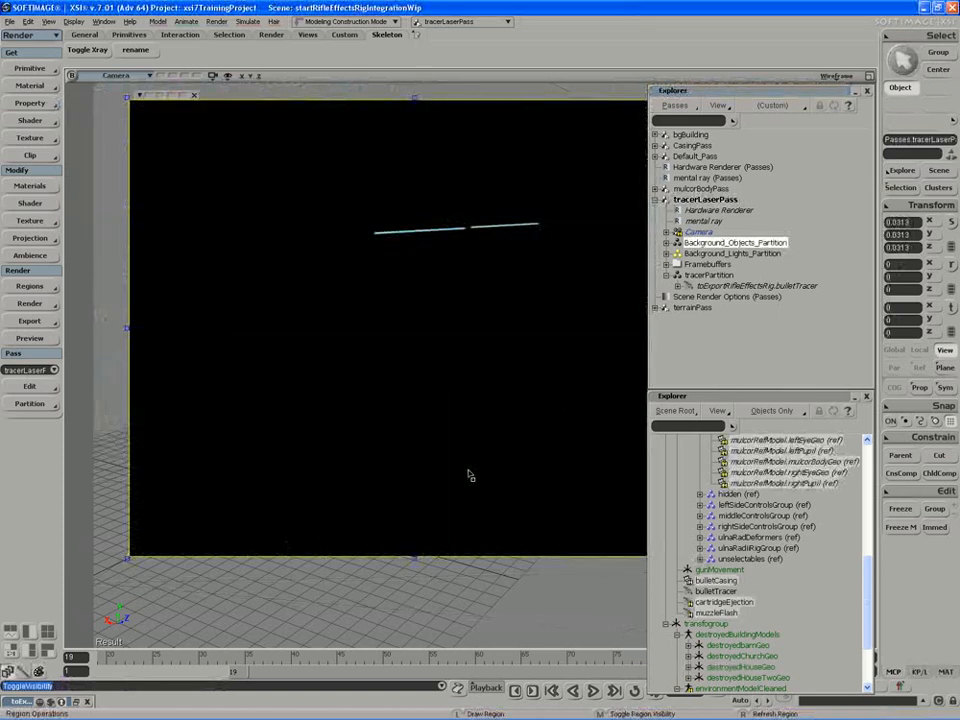
middle_click(472, 479)
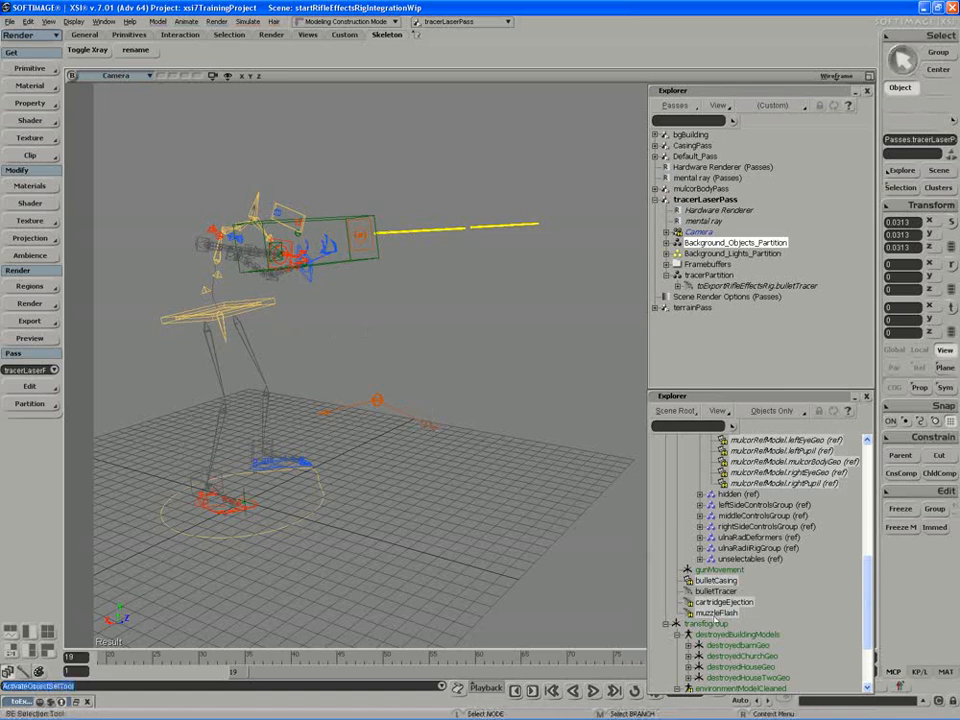
Create a new empty render pass and name it muzzleFlashPass
left_click(30, 386)
mouse_move(92, 397)
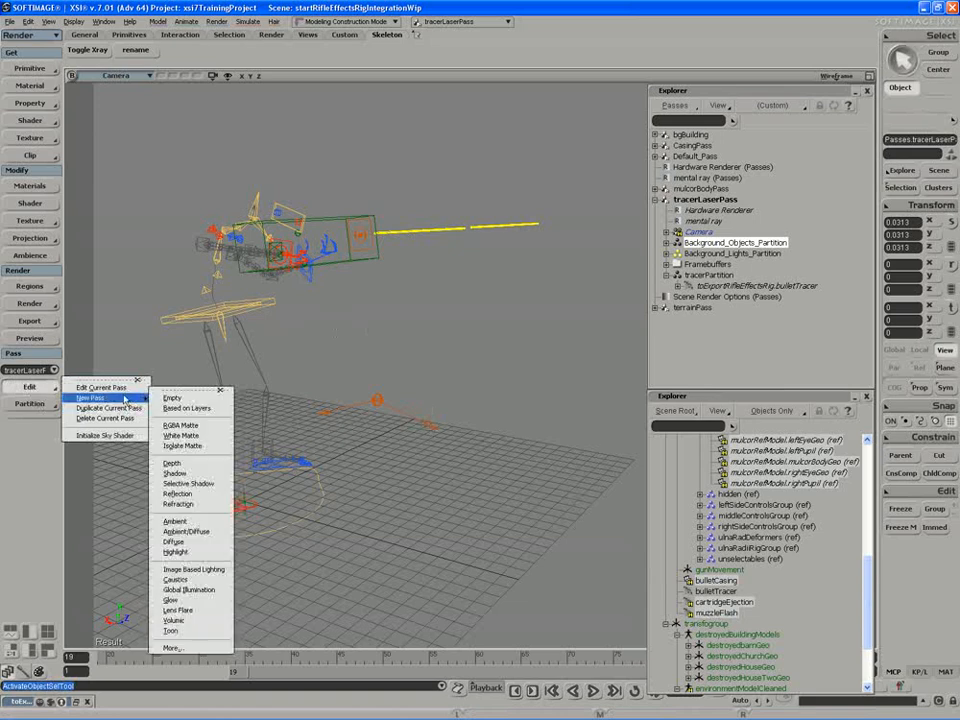
left_click(172, 398)
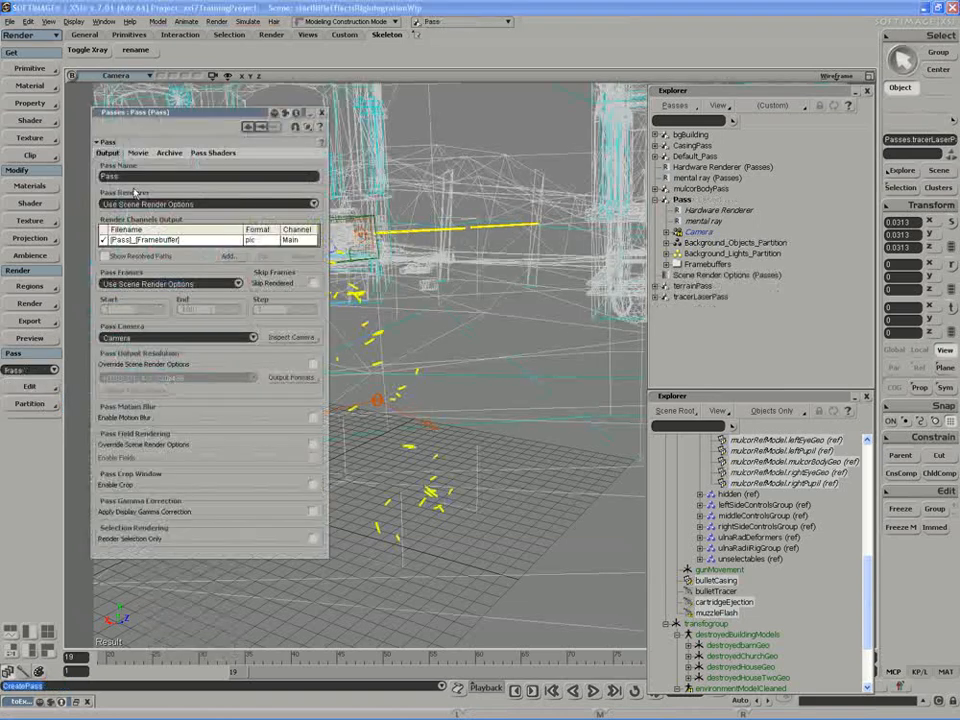
type("muzzleFlashPass")
key("Return")
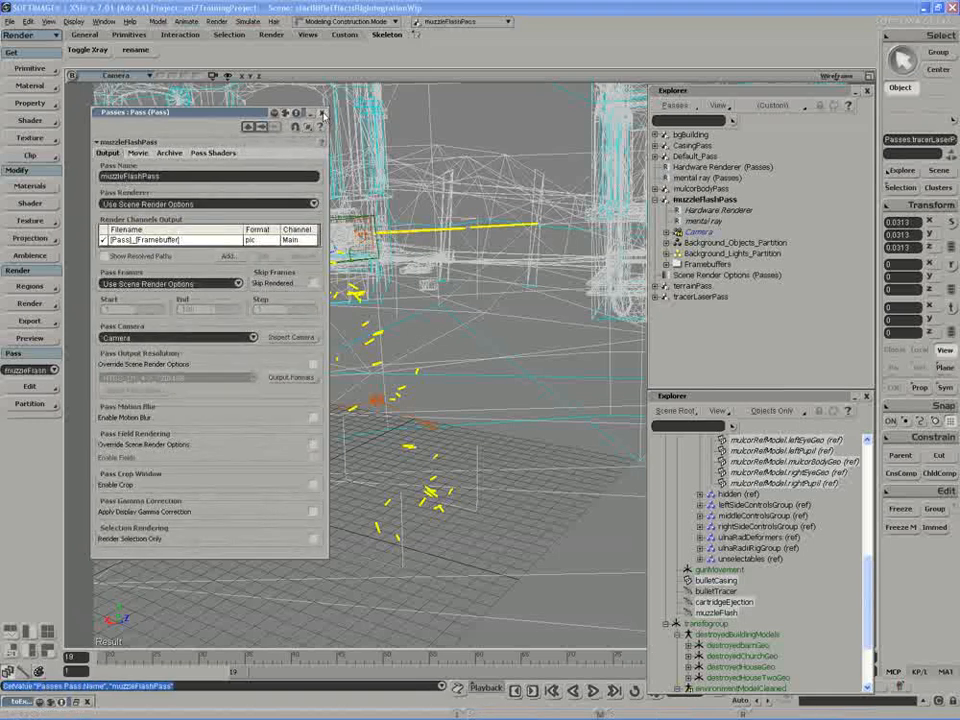
left_click(322, 113)
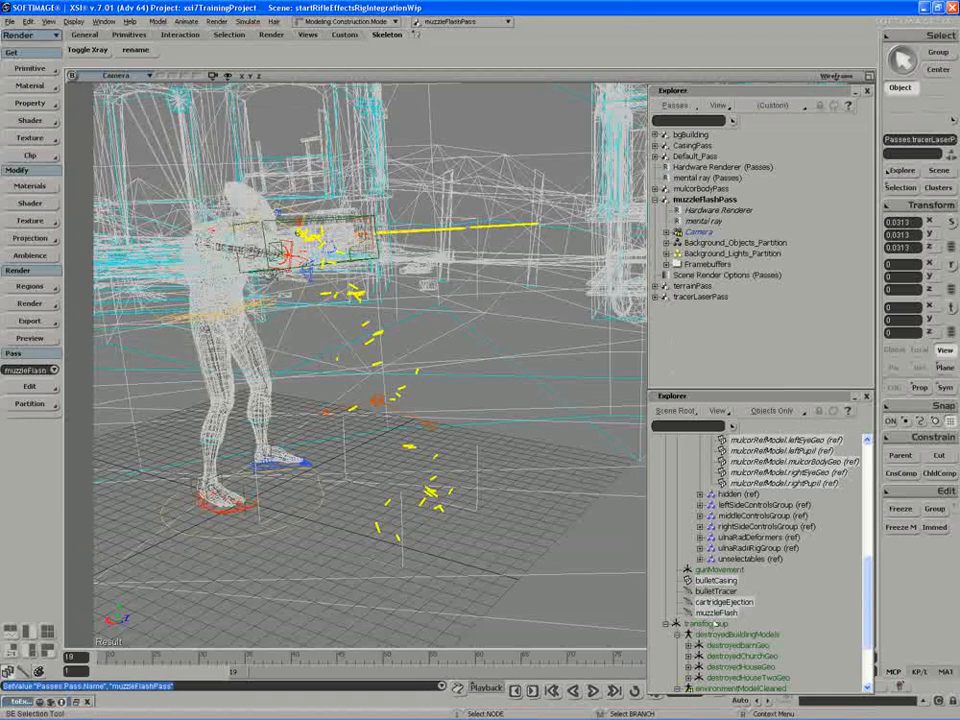
Create a partition named muzzleFLashpartition in muzzleFlashPass containing the muzzleFlash object
left_click(716, 612)
left_click(28, 403)
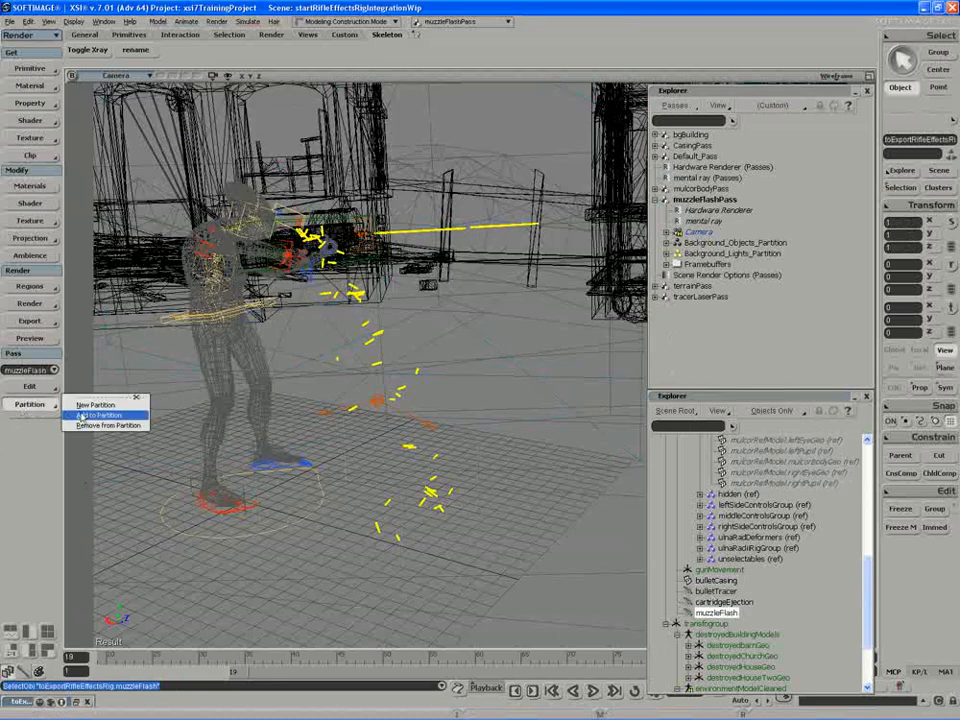
left_click(84, 414)
double_click(160, 157)
type("m")
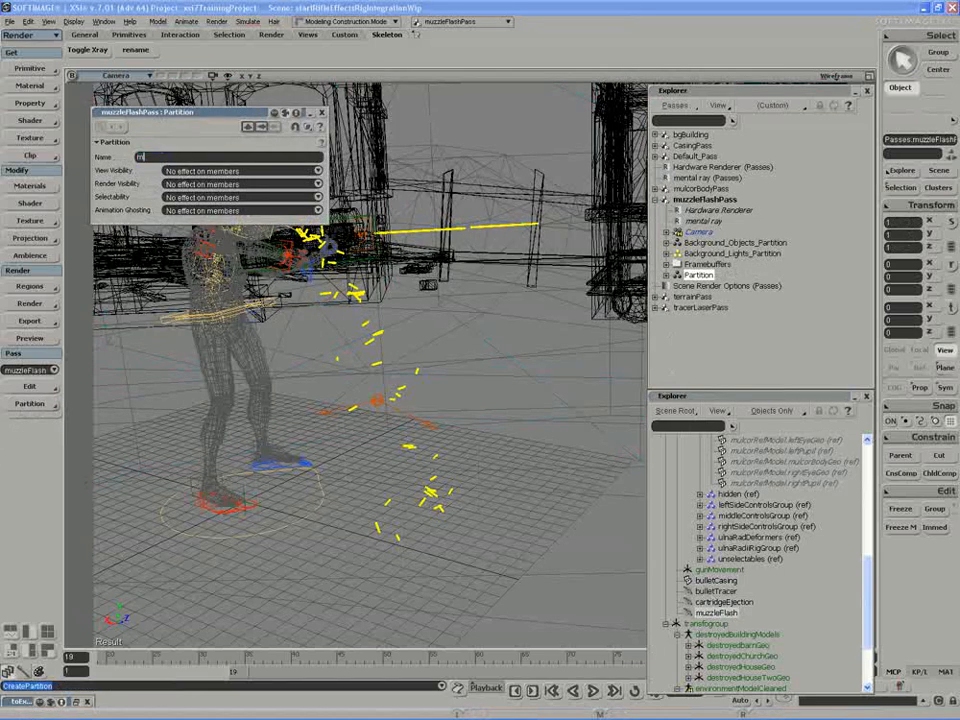
type("uzzleFlash")
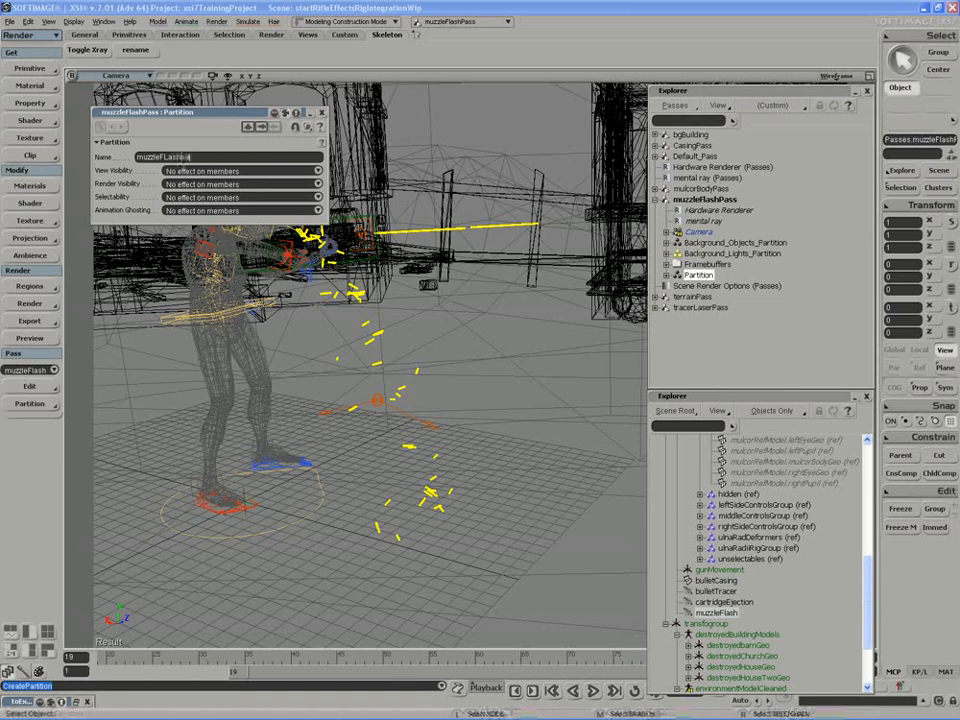
key("Return")
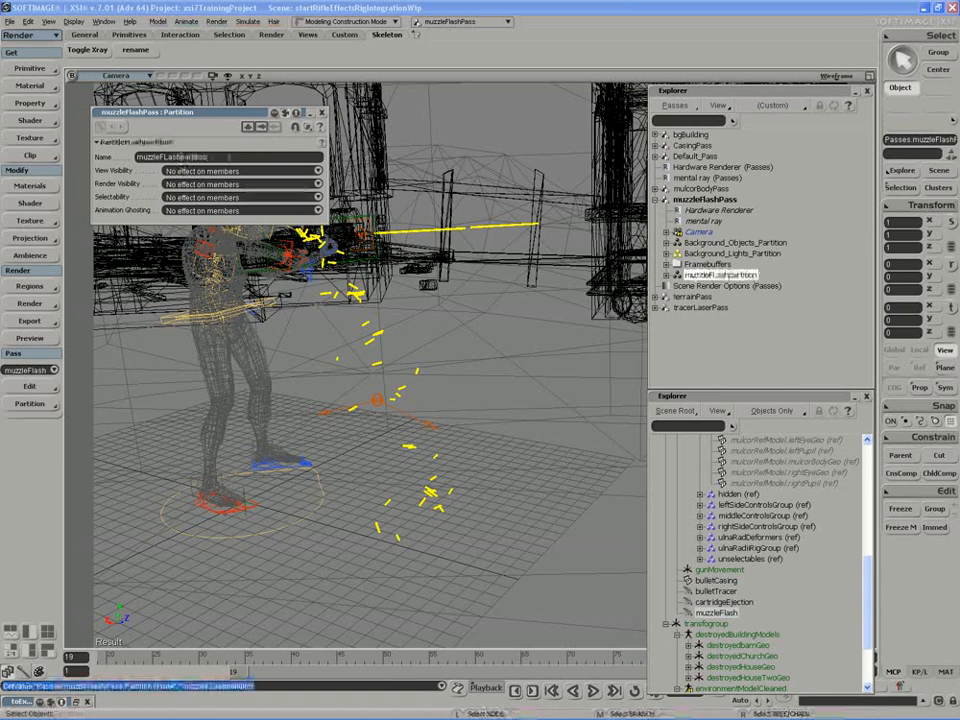
left_click(321, 112)
Hide all members of Background_Objects_Partition in muzzleFlashPass and play back the animation to check the muzzle flash
left_click(735, 242)
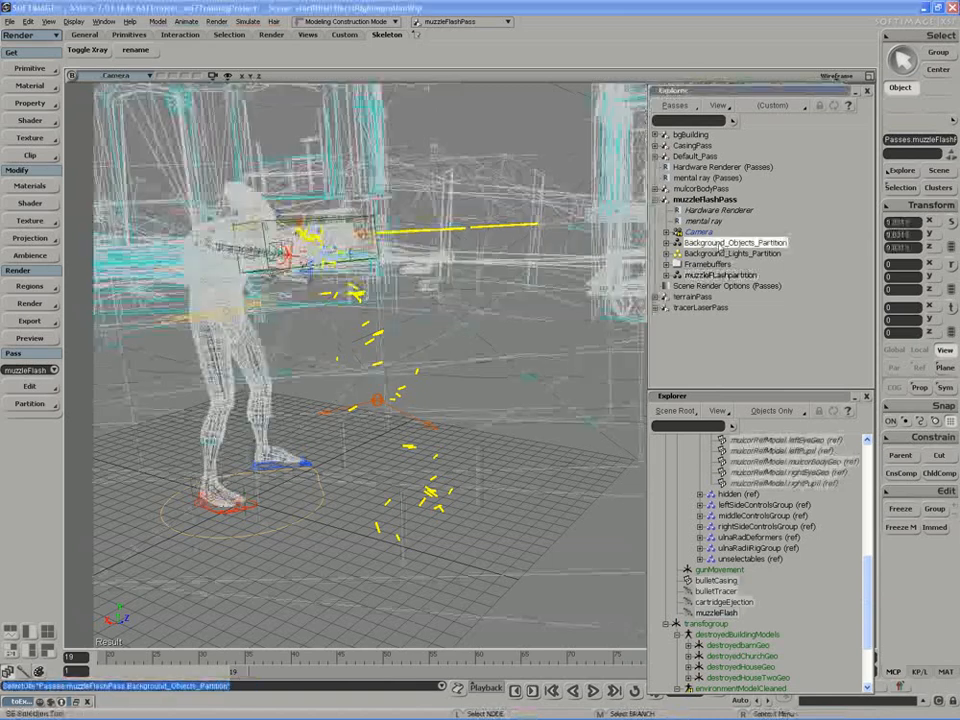
key("h")
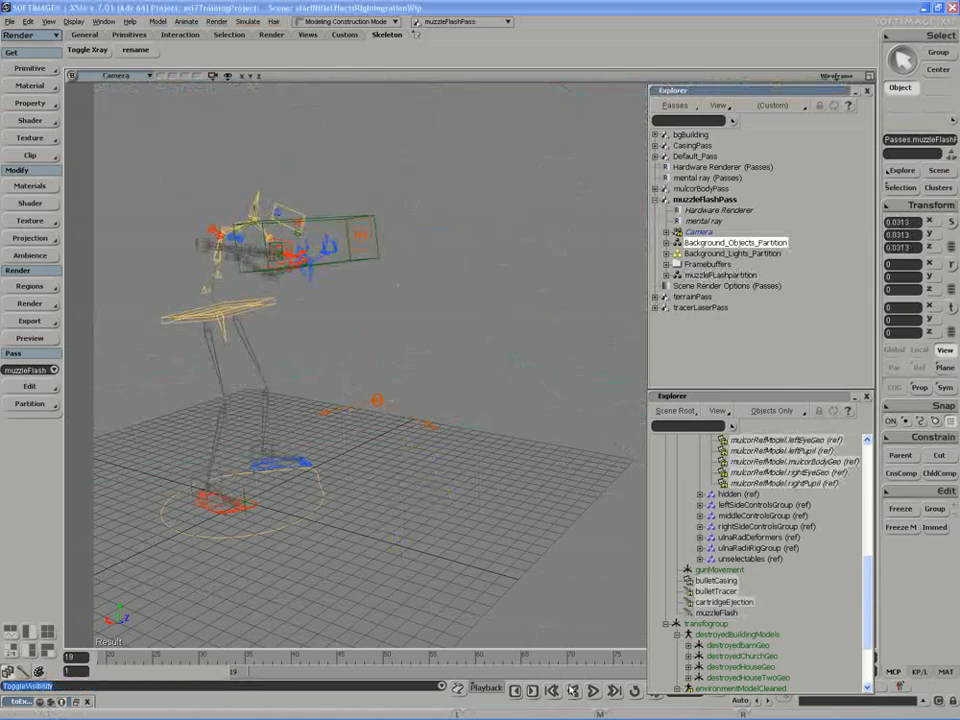
left_click(593, 691)
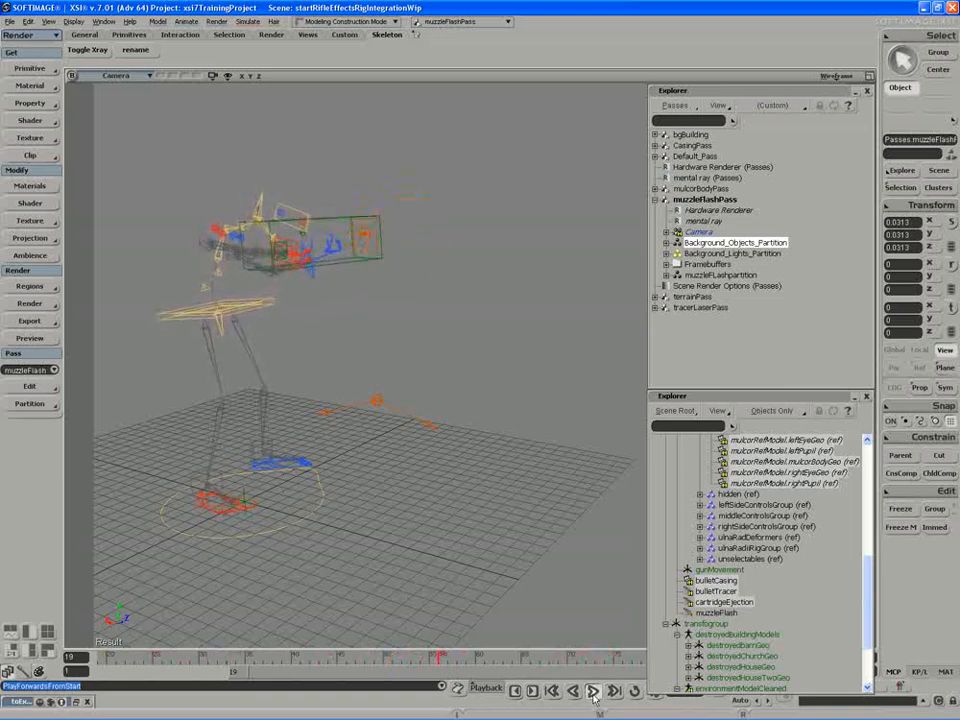
left_click(594, 693)
left_click(99, 659)
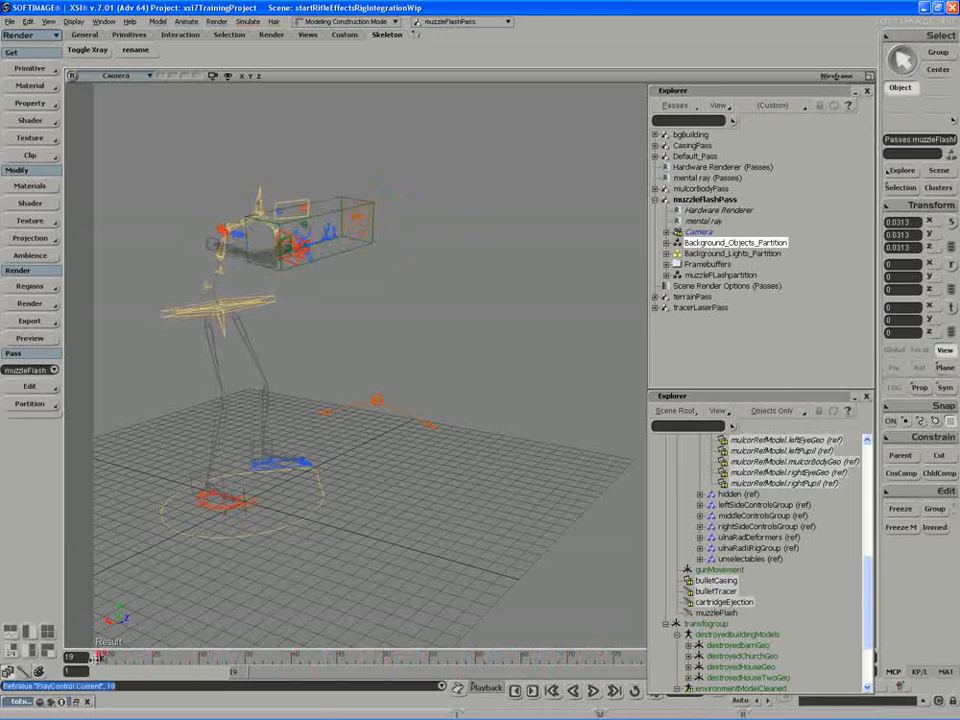